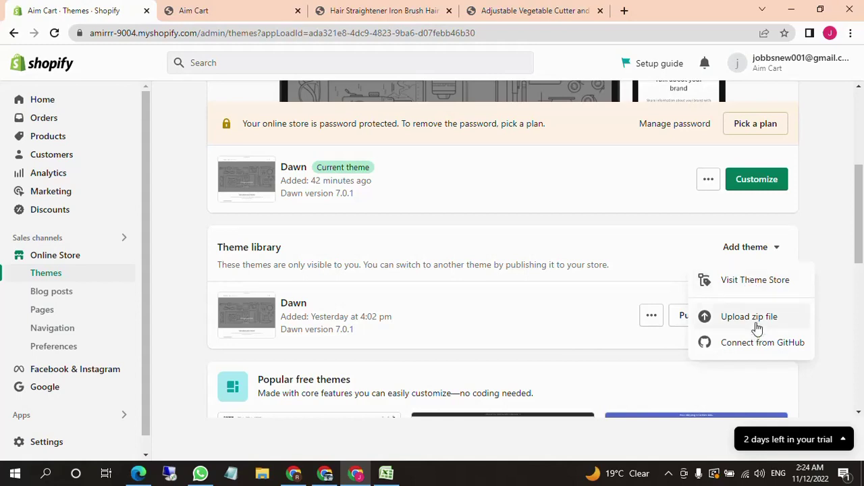
# Look through the popular free themes on the Themes page, from Dawn, Craft and Refresh to Sense and Ride.
pyautogui.click(569, 348)
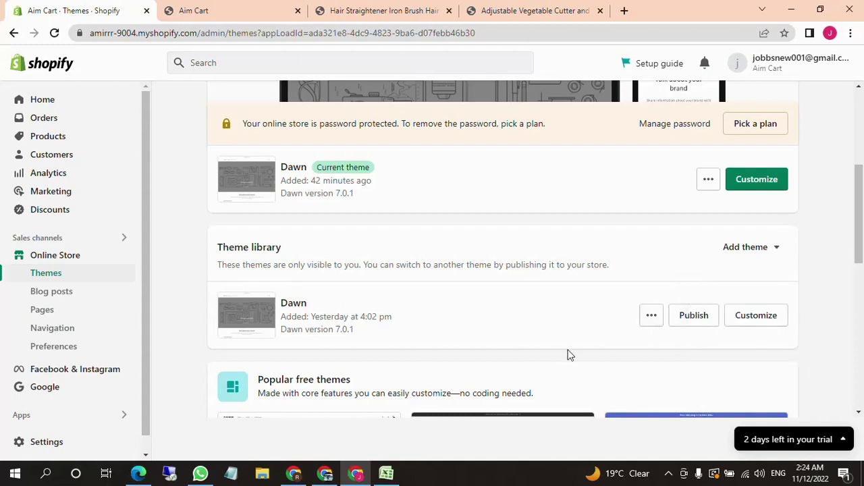
pyautogui.click(778, 246)
pyautogui.click(504, 368)
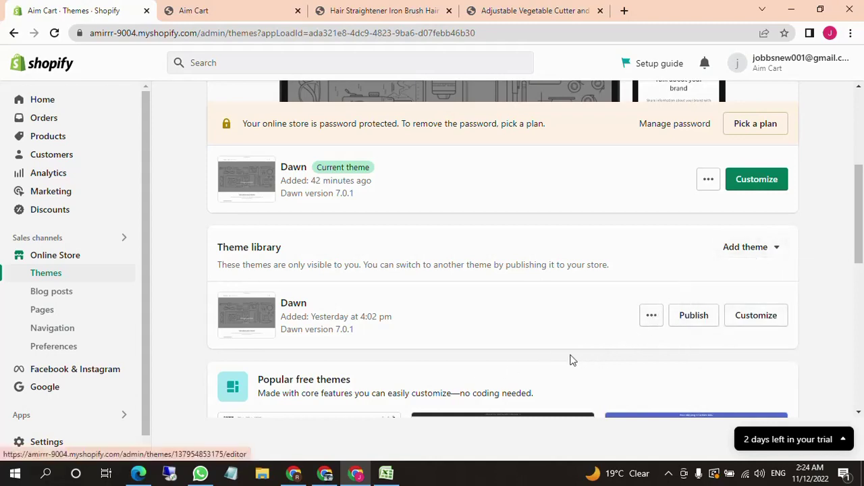
pyautogui.scroll(-1, 581, 357)
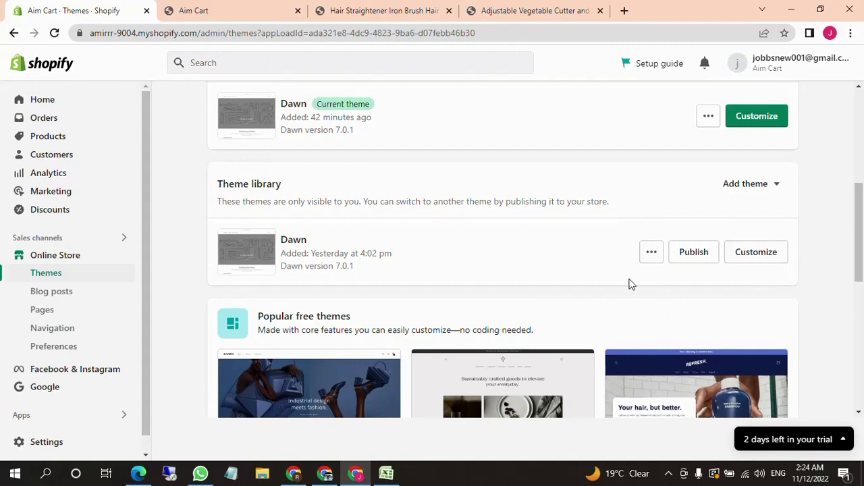
pyautogui.scroll(-3, 519, 276)
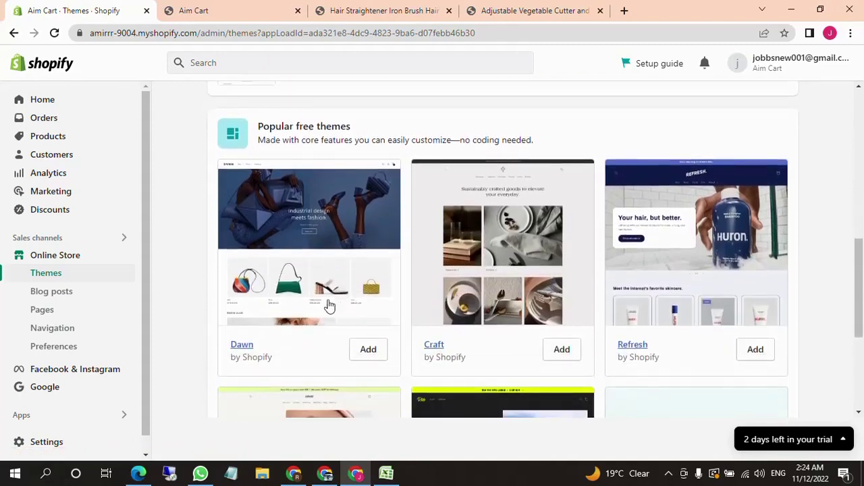
pyautogui.scroll(-1, 328, 305)
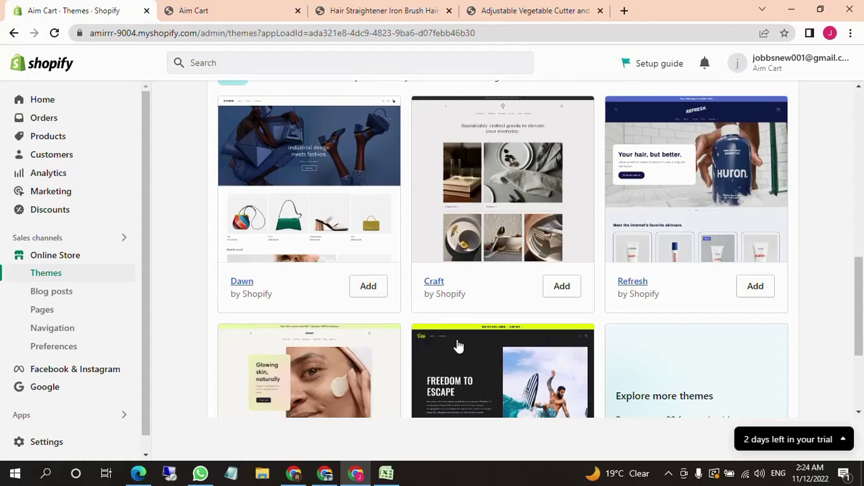
pyautogui.scroll(1, 556, 334)
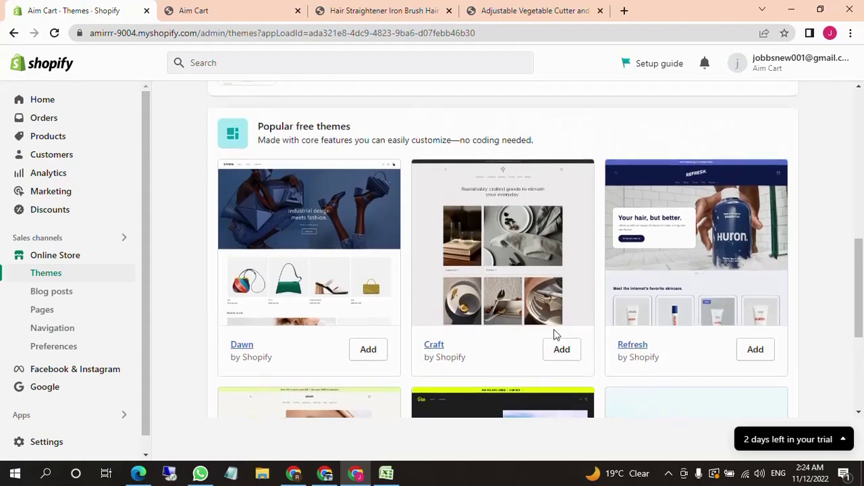
pyautogui.scroll(-2, 531, 324)
pyautogui.scroll(-1, 466, 322)
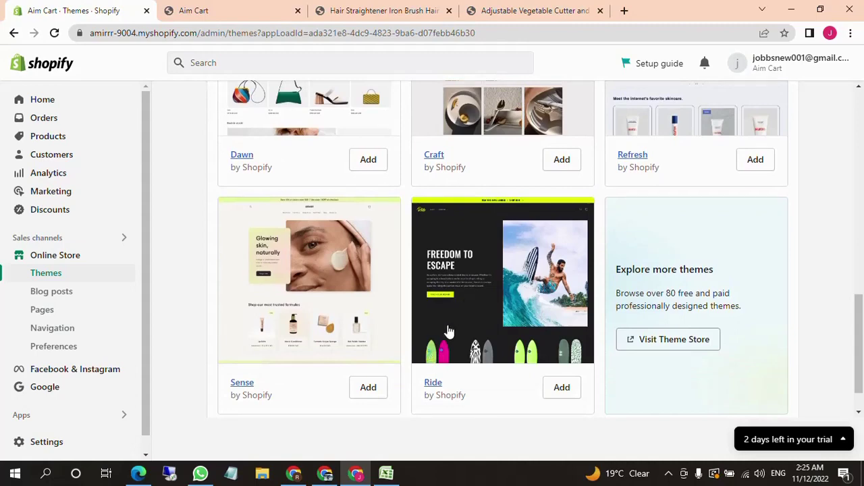
pyautogui.scroll(1, 419, 304)
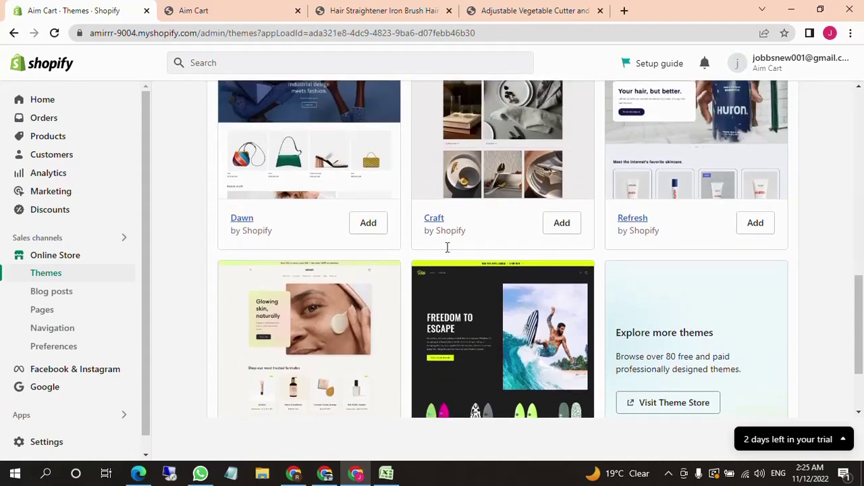
pyautogui.scroll(2, 550, 295)
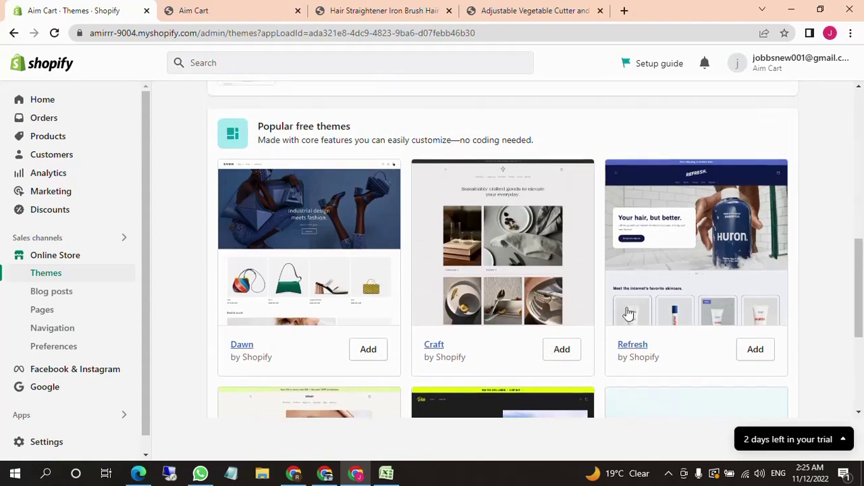
pyautogui.scroll(-1, 497, 313)
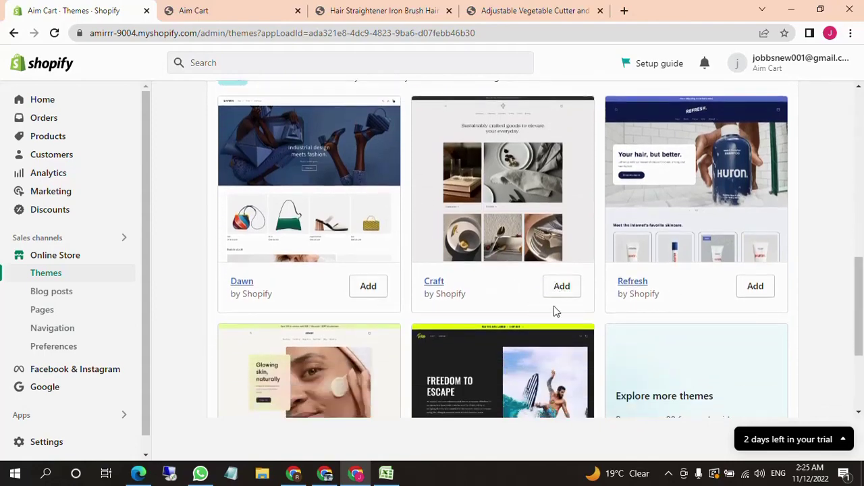
pyautogui.scroll(6, 690, 329)
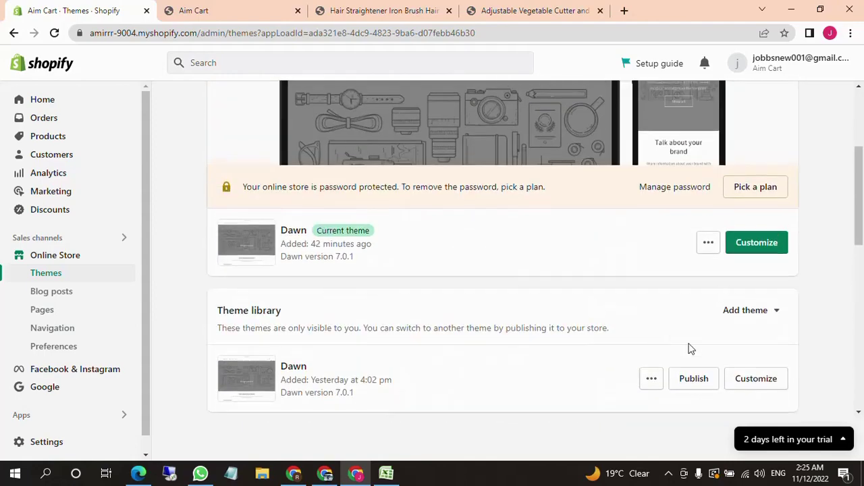
# Rename the unpublished Dawn theme in the theme library to "CHange" and save it.
pyautogui.click(651, 380)
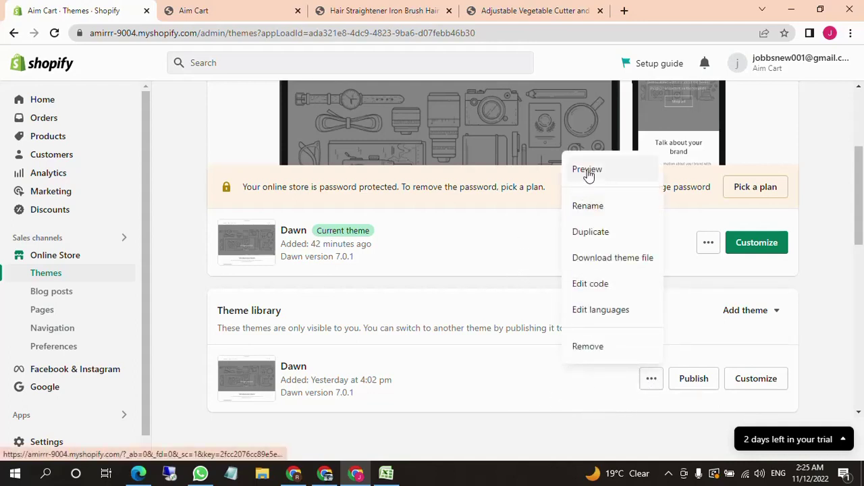
pyautogui.click(597, 211)
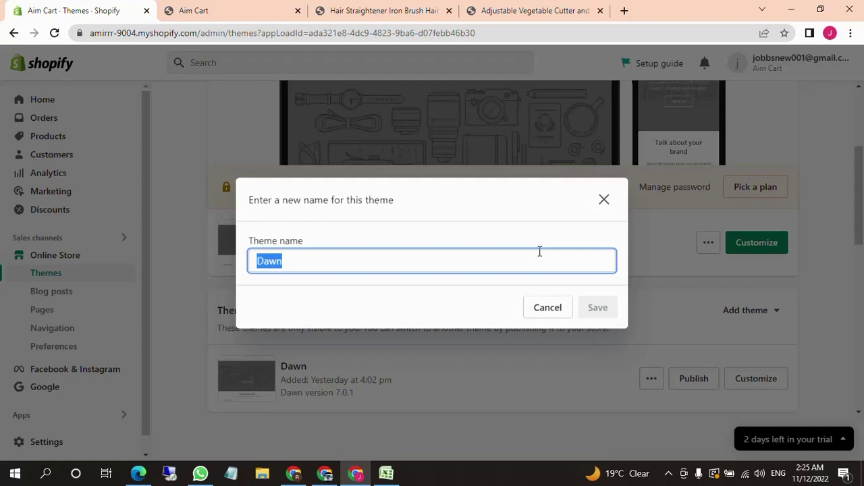
pyautogui.write('CHange')
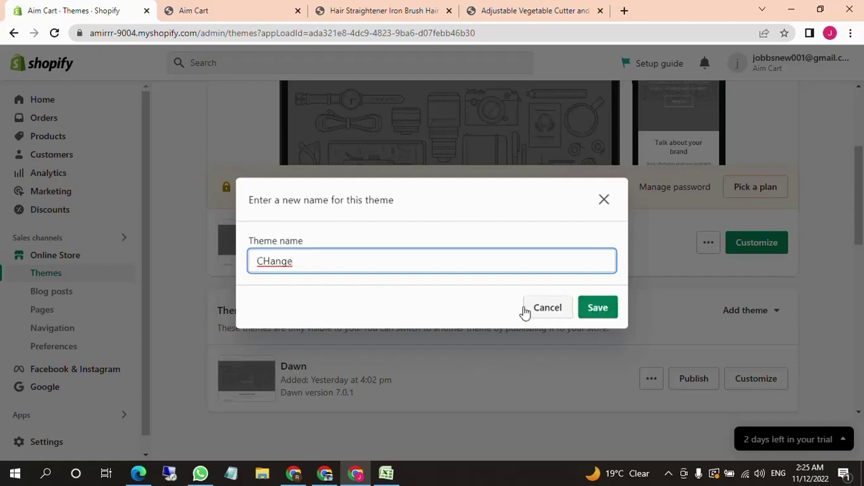
pyautogui.click(608, 308)
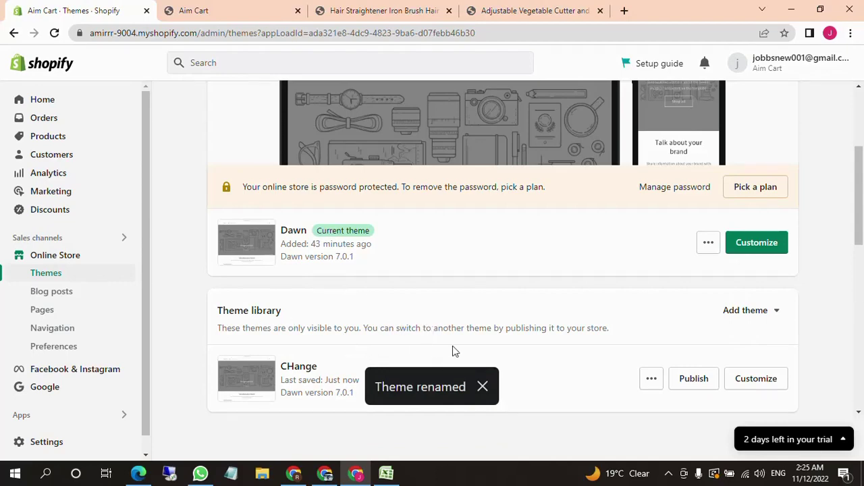
# Review the free themes and the Theme Store offer below the theme library once more.
pyautogui.scroll(-3, 678, 316)
pyautogui.scroll(-3, 511, 301)
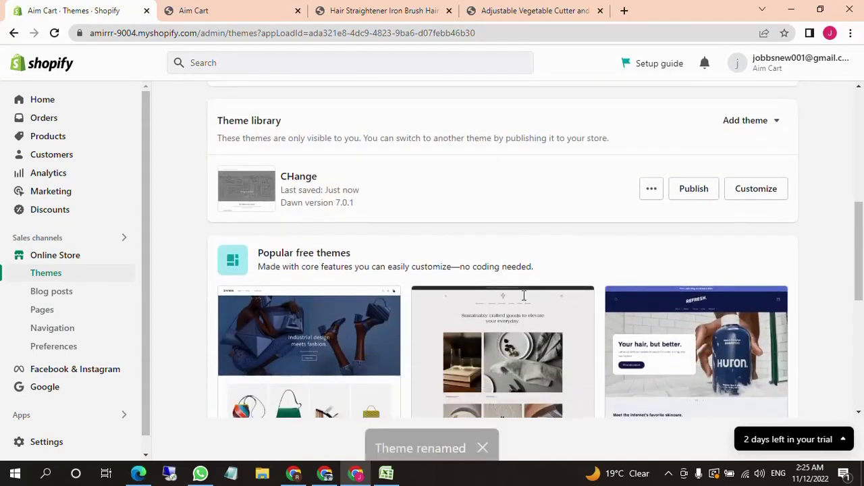
pyautogui.scroll(-3, 486, 305)
pyautogui.scroll(-3, 443, 304)
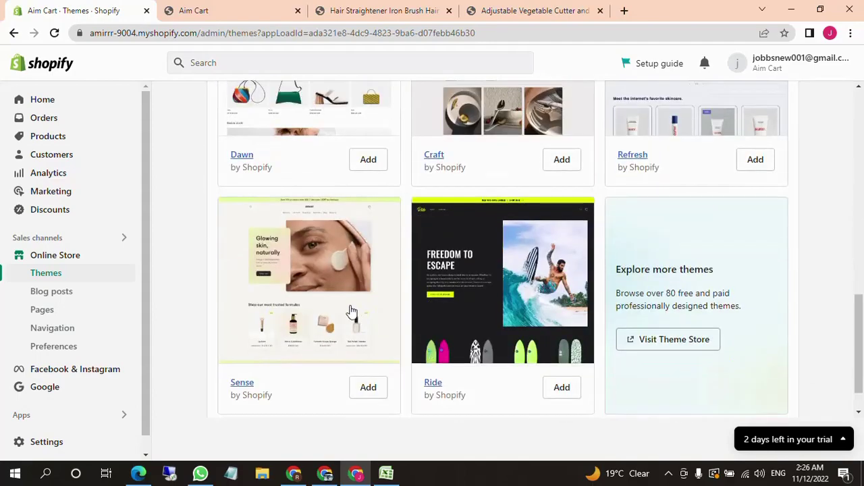
pyautogui.scroll(10, 686, 293)
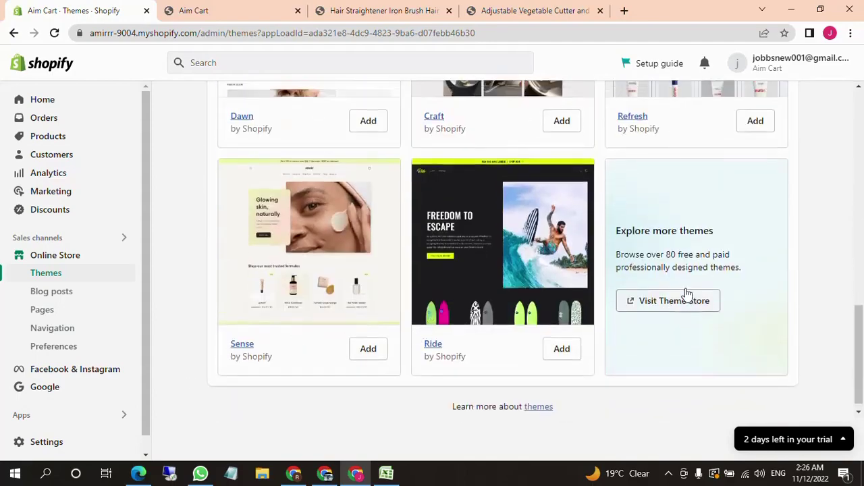
pyautogui.scroll(1, 755, 252)
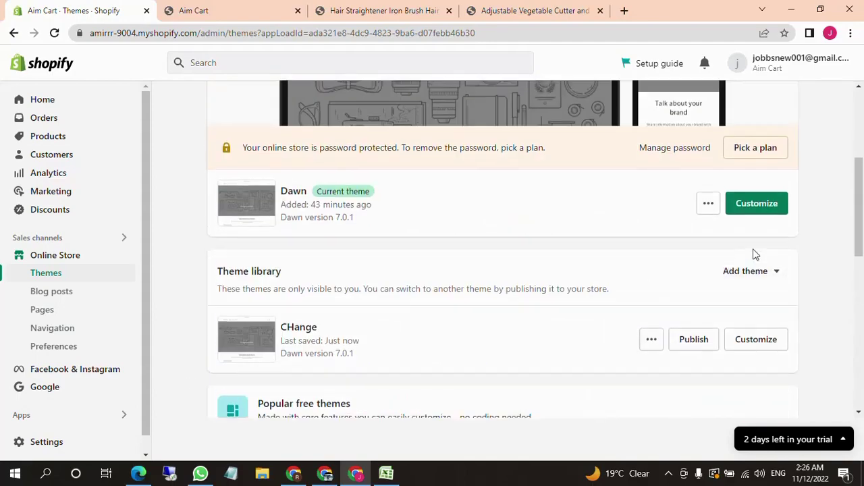
pyautogui.scroll(-1, 605, 274)
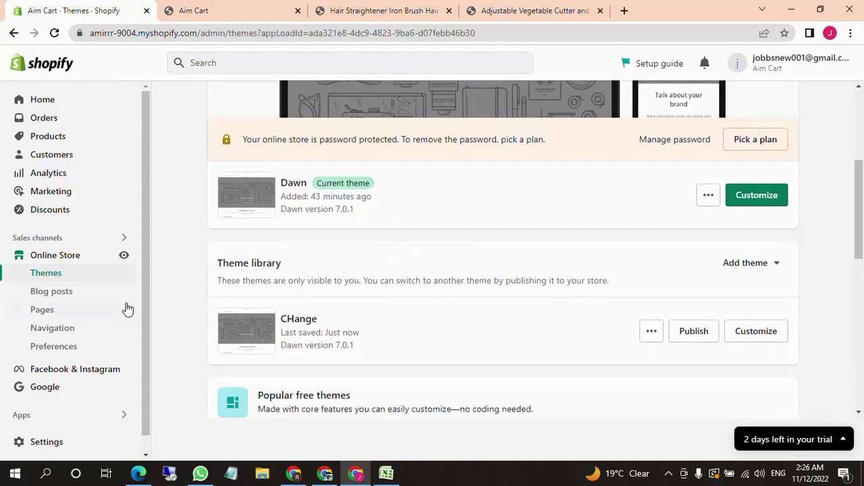
# Create a new blog post for the online store with the title "This is my first Blog Post".
pyautogui.click(70, 294)
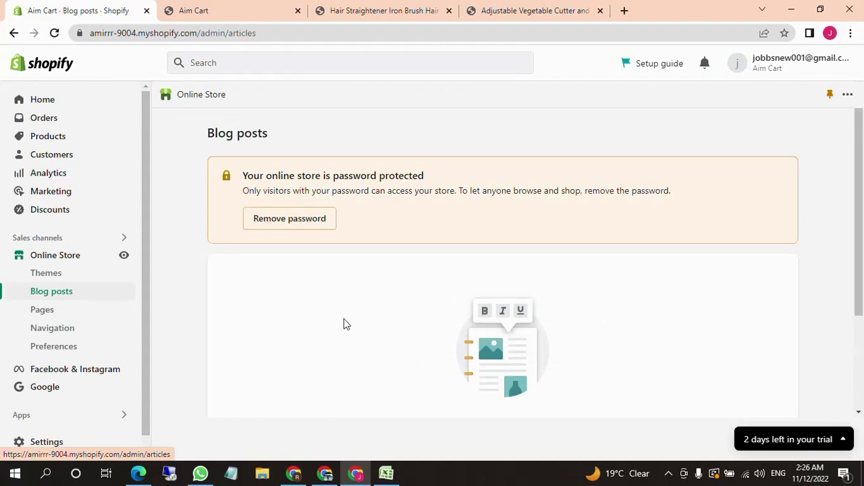
pyautogui.scroll(-1, 343, 324)
pyautogui.scroll(-1, 312, 317)
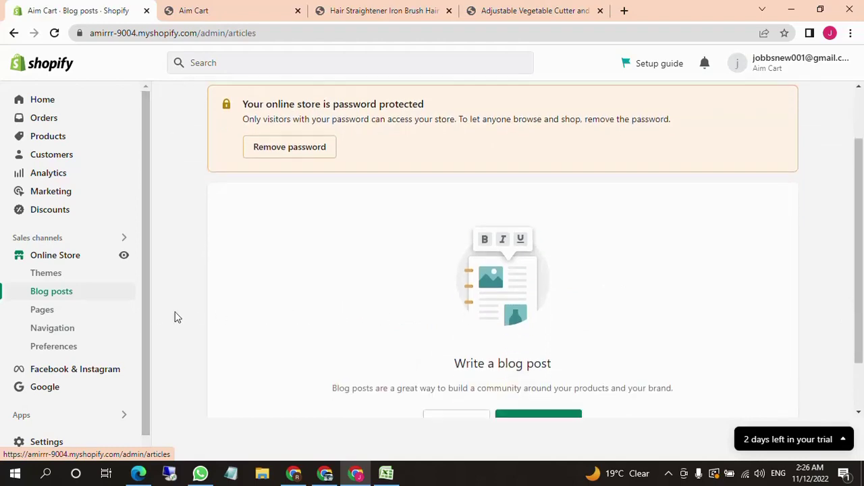
pyautogui.click(538, 356)
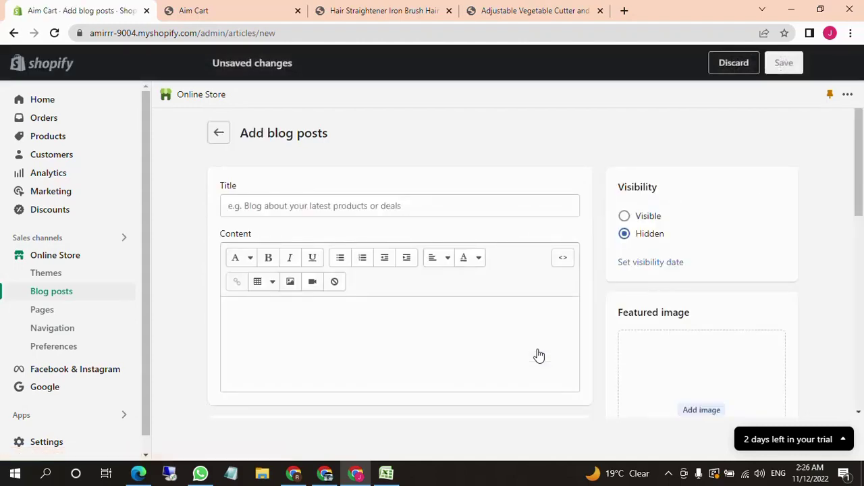
pyautogui.click(378, 215)
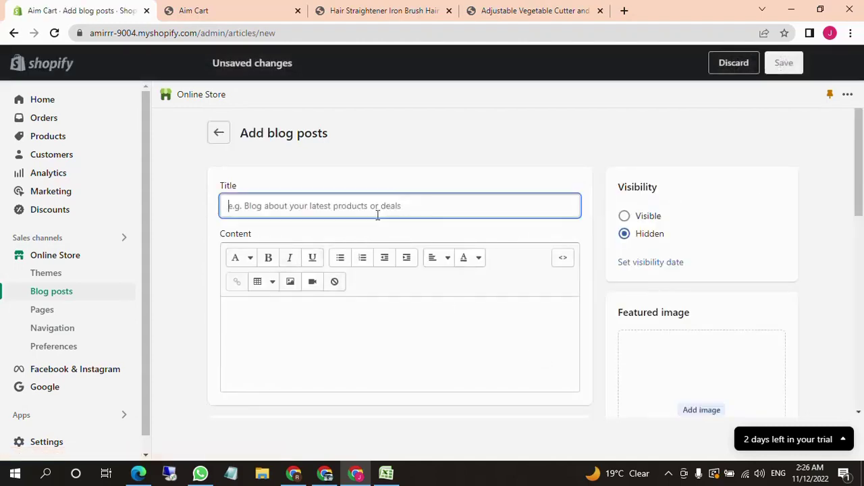
pyautogui.write('This is my first Blog P')
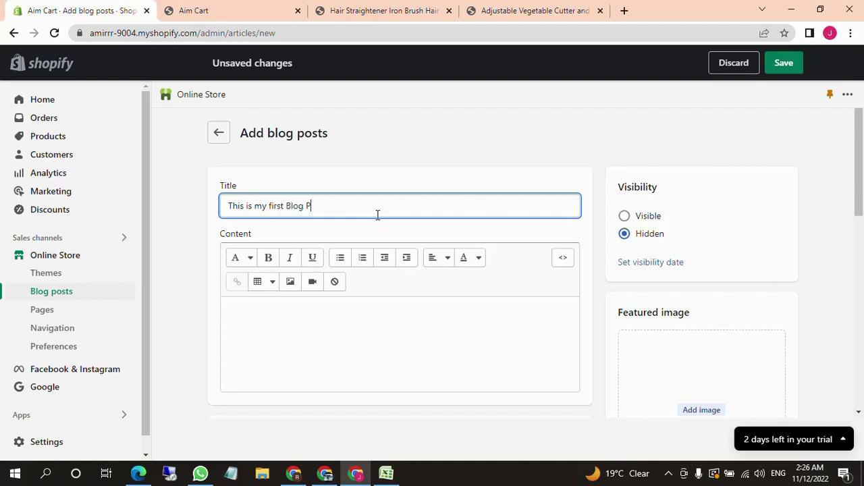
pyautogui.press('Tab')
pyautogui.press('Tab')
pyautogui.press('Tab')
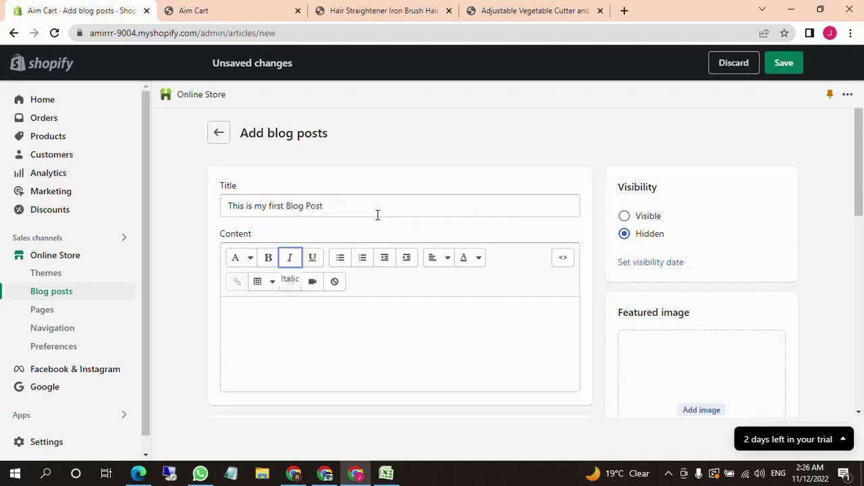
# Enter "This is my first blog" as the blog post's content.
pyautogui.click(351, 331)
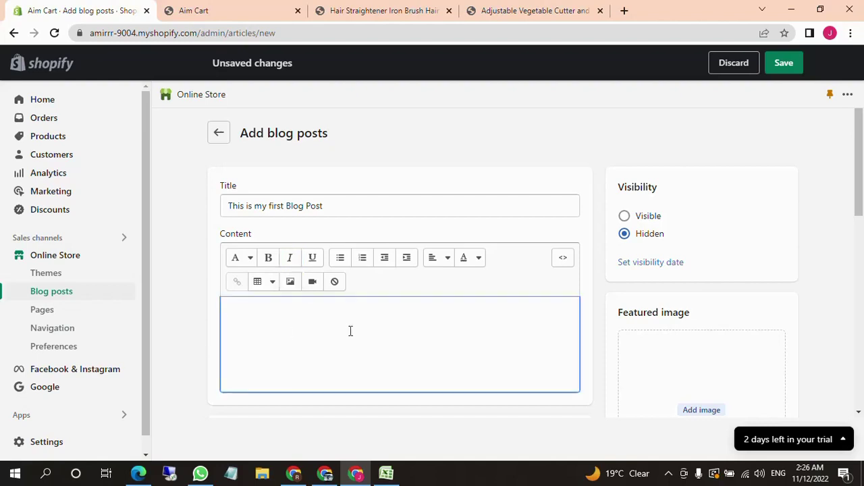
pyautogui.write('This')
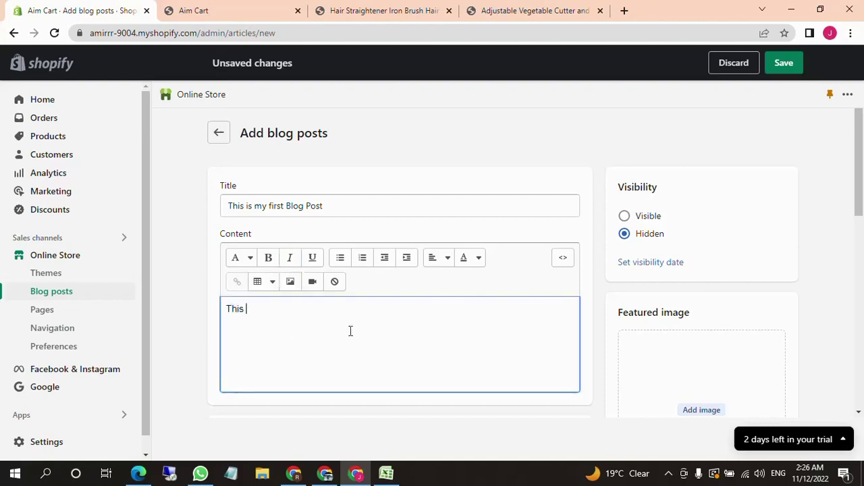
pyautogui.write(' is my first blog')
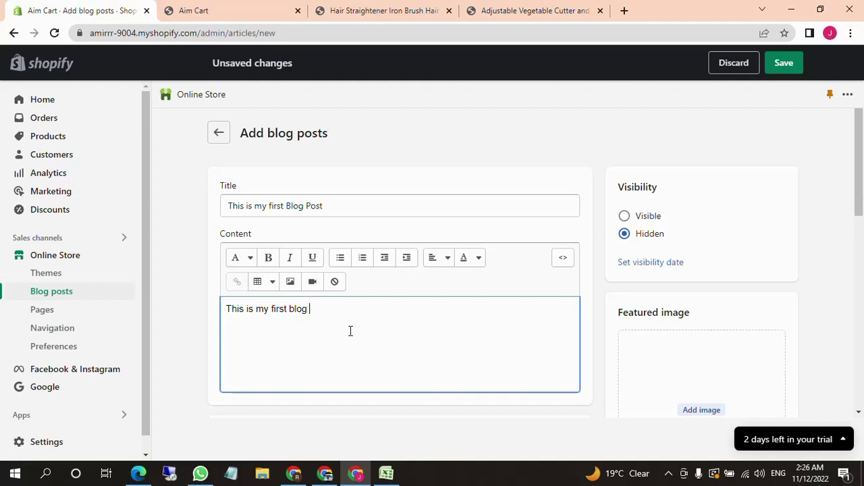
pyautogui.scroll(-1, 407, 341)
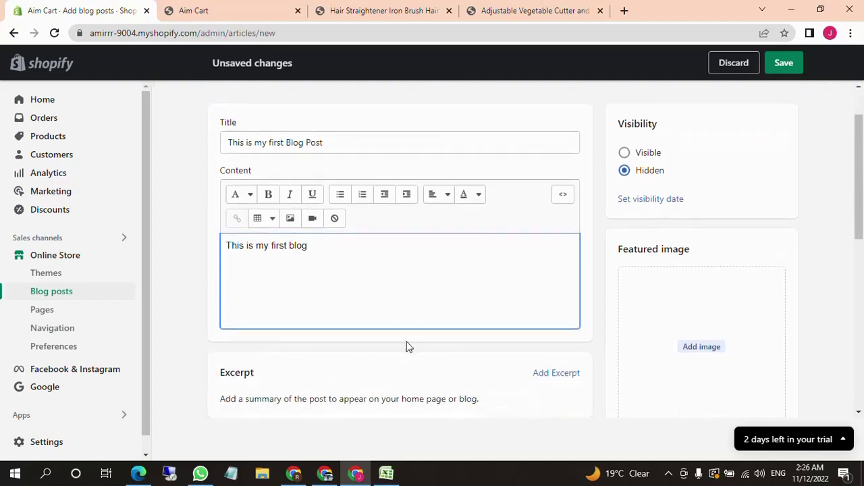
pyautogui.click(184, 349)
# Set the blog post's visibility to Visible and save the post.
pyautogui.scroll(-1, 696, 354)
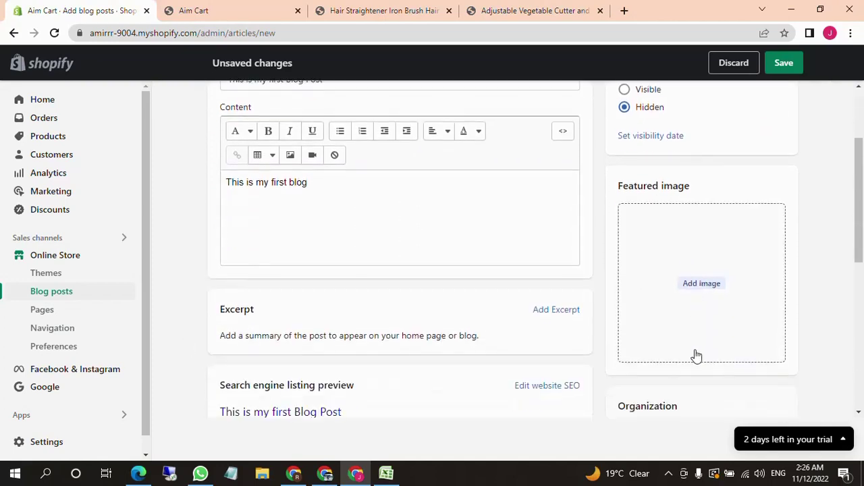
pyautogui.scroll(1, 731, 303)
pyautogui.scroll(2, 730, 303)
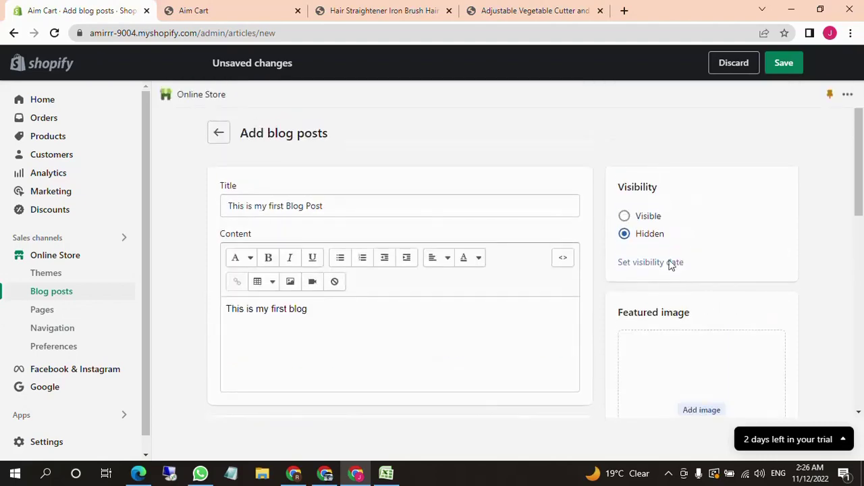
pyautogui.click(642, 220)
pyautogui.scroll(-5, 640, 280)
pyautogui.scroll(2, 472, 356)
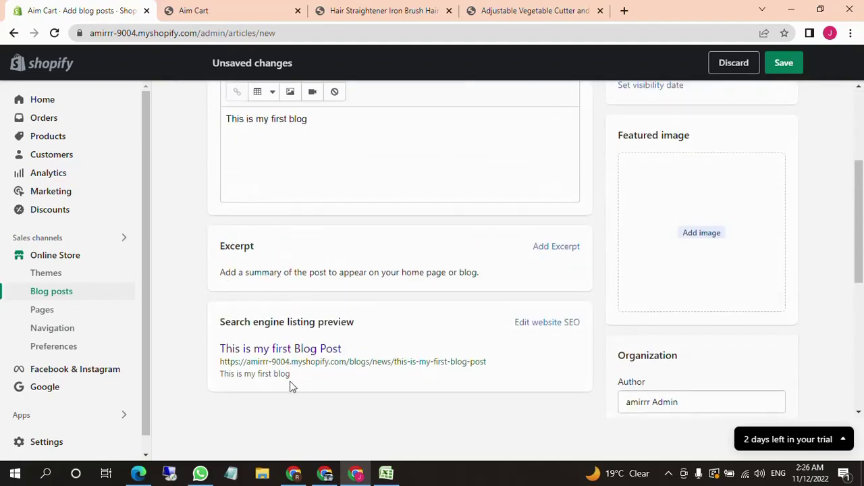
pyautogui.moveTo(291, 386); pyautogui.dragTo(237, 347)
pyautogui.click(778, 68)
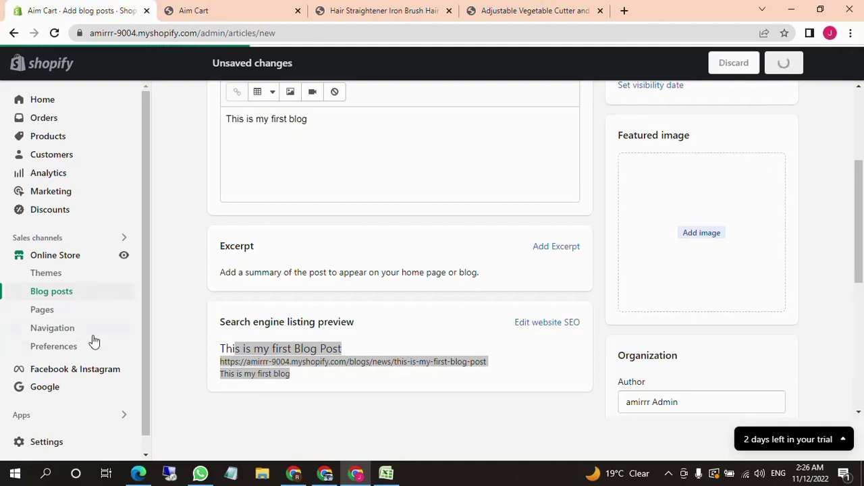
# Open the online store's list of pages.
pyautogui.click(75, 313)
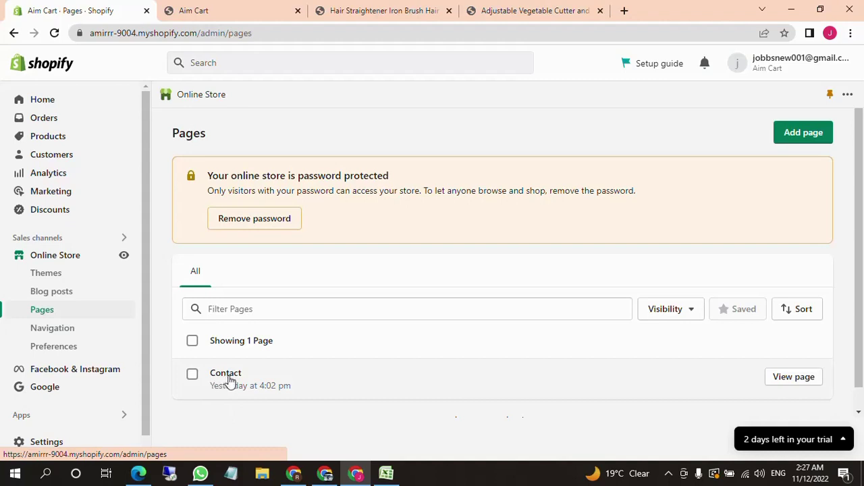
# Create a visible page titled "About Us" for the online store, save it and return to the list of pages.
pyautogui.click(805, 132)
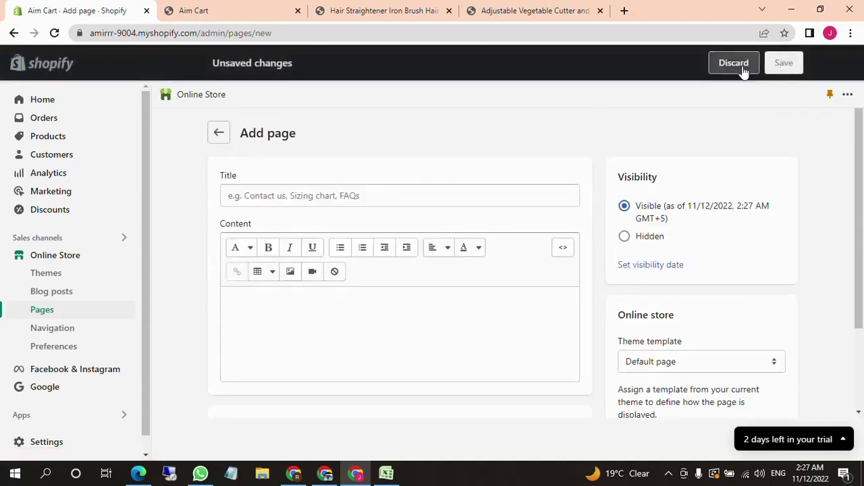
pyautogui.click(403, 192)
pyautogui.write('Ab')
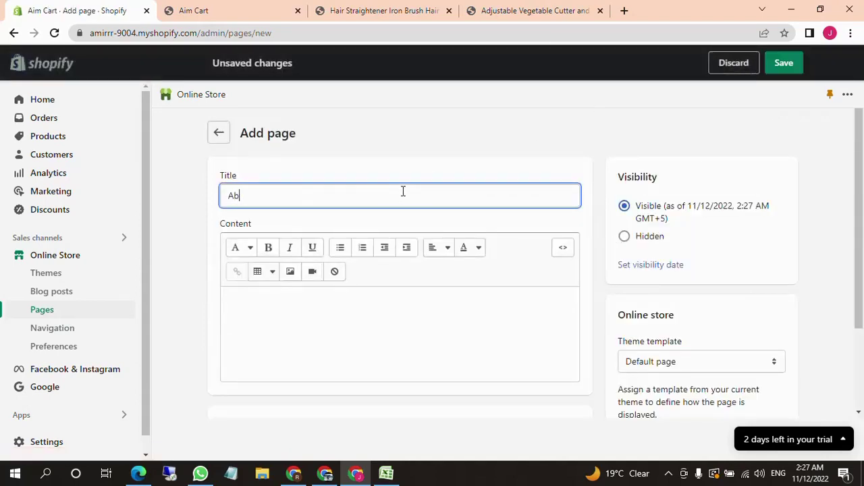
pyautogui.write('out Us')
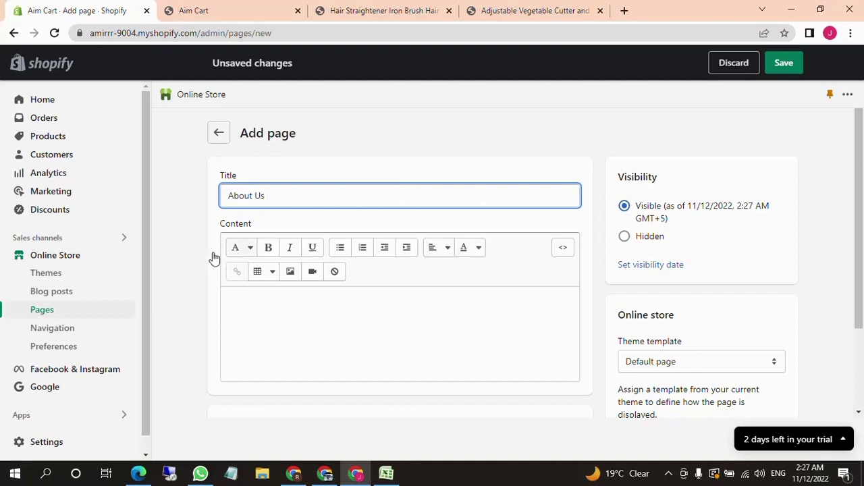
pyautogui.click(229, 309)
pyautogui.scroll(-2, 528, 297)
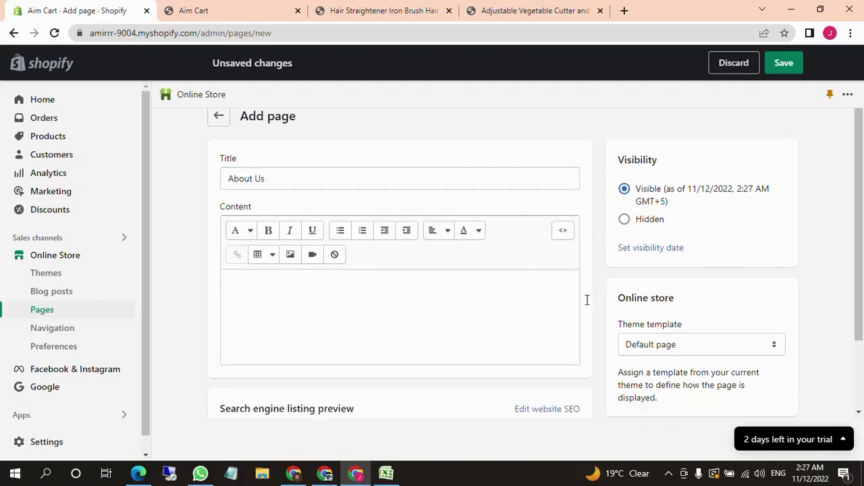
pyautogui.scroll(1, 672, 216)
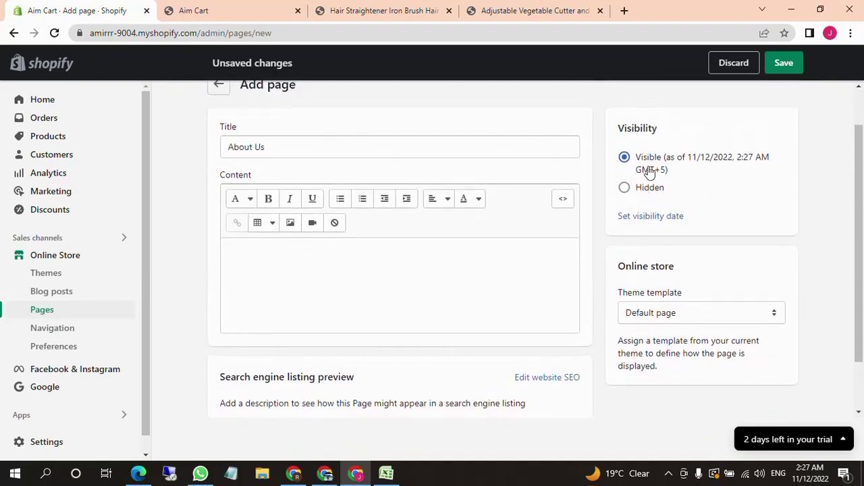
pyautogui.scroll(-2, 635, 223)
pyautogui.click(767, 400)
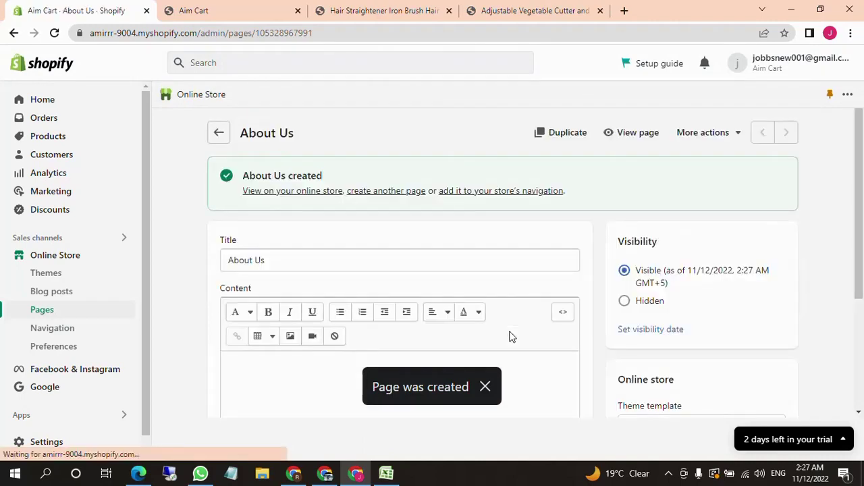
pyautogui.click(218, 132)
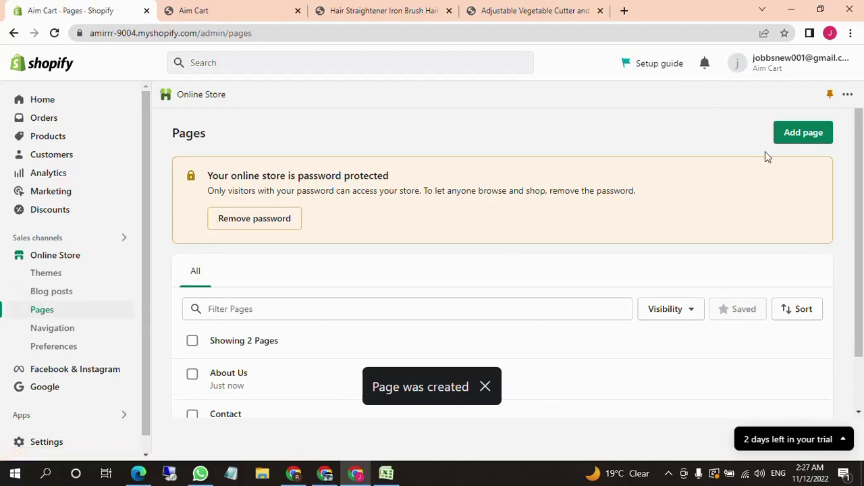
pyautogui.scroll(-2, 384, 290)
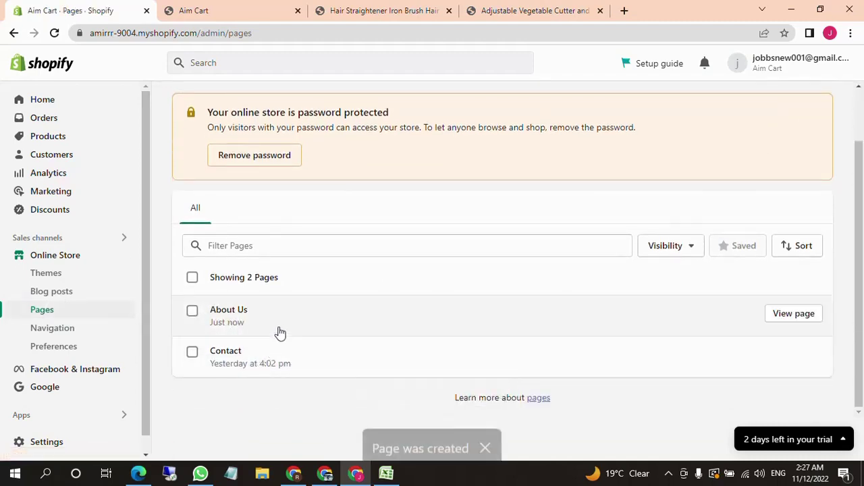
# Open the online store's navigation menus and compare the main menu with the links in the storefront's header.
pyautogui.click(134, 329)
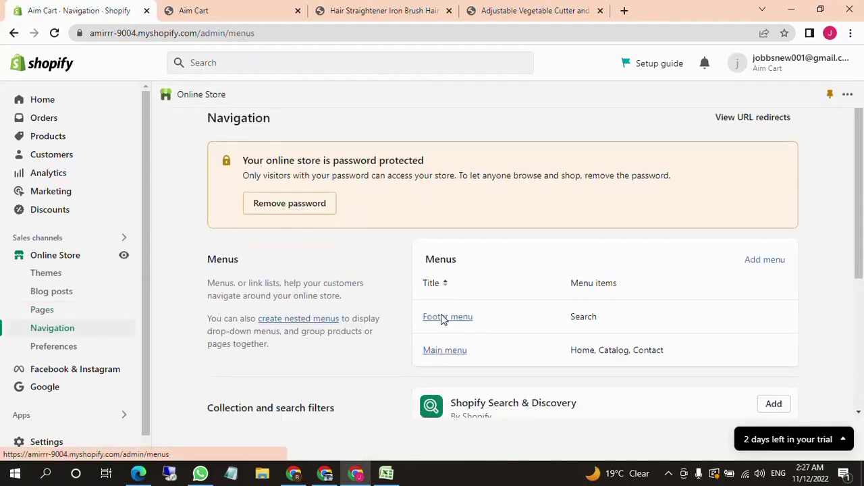
pyautogui.scroll(-1, 443, 321)
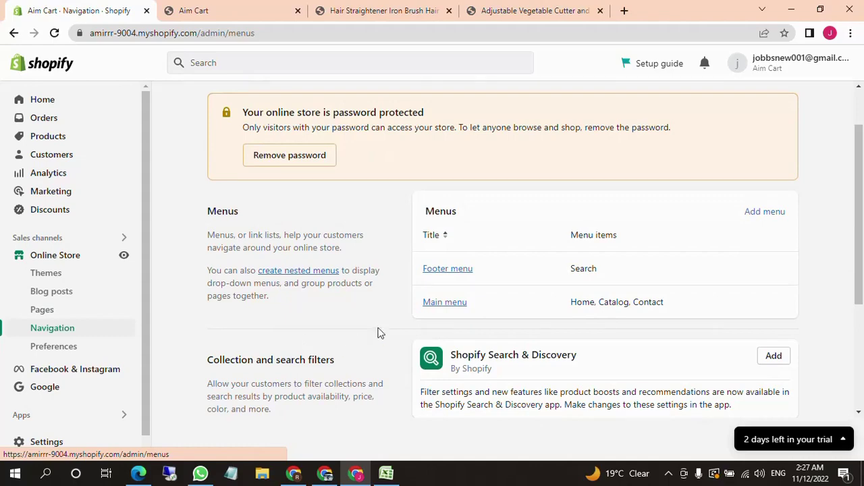
pyautogui.click(221, 10)
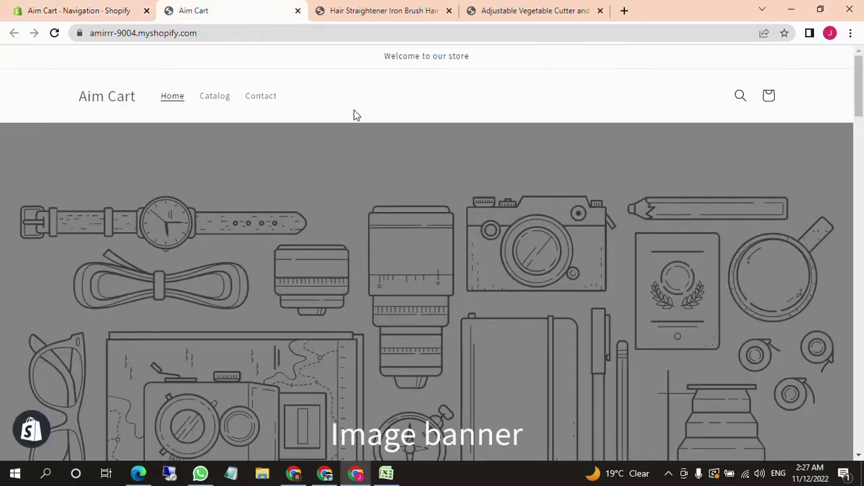
pyautogui.click(90, 10)
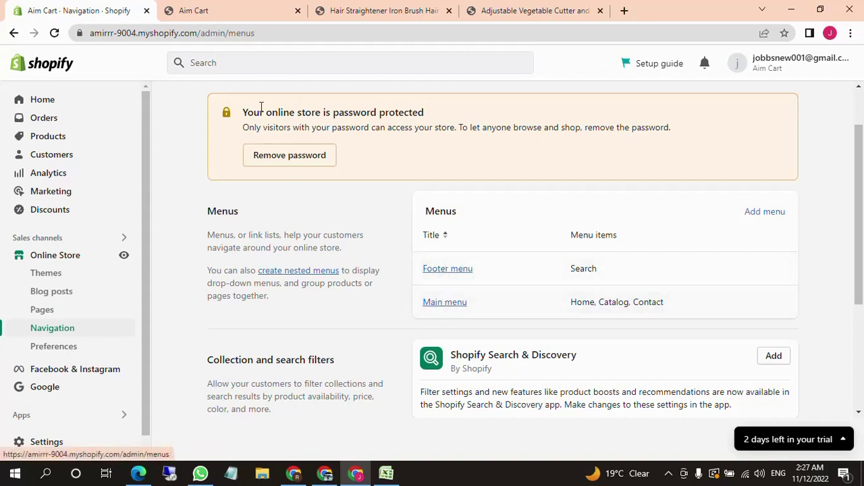
pyautogui.click(251, 10)
pyautogui.click(112, 12)
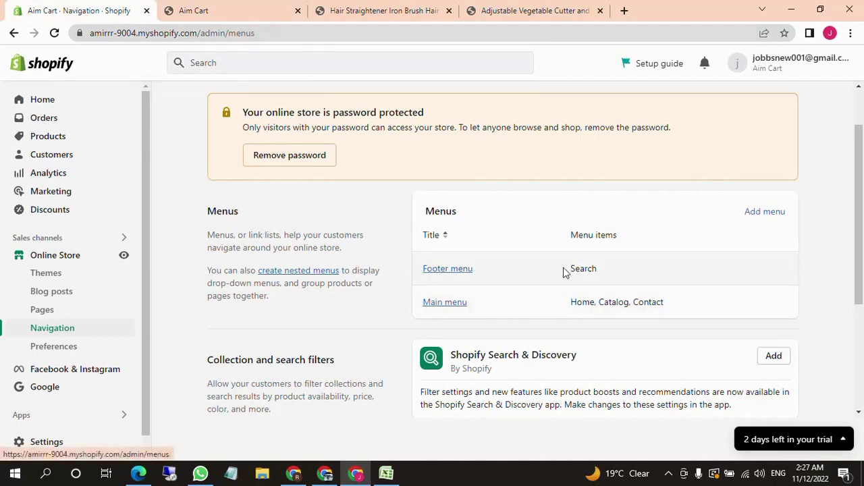
# Examine the storefront's footer links under Quick links and return to the header at the start of the page.
pyautogui.click(267, 15)
pyautogui.scroll(-20, 443, 244)
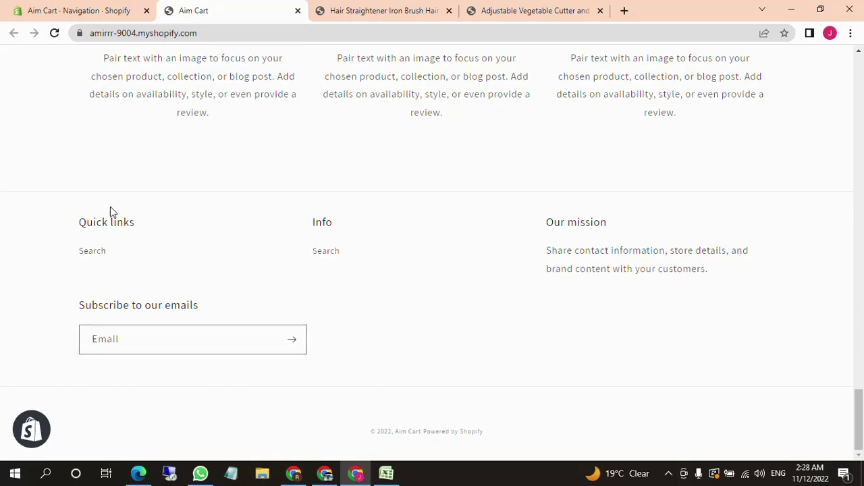
pyautogui.scroll(1, 141, 253)
pyautogui.scroll(-2, 91, 277)
pyautogui.moveTo(79, 223); pyautogui.dragTo(150, 223)
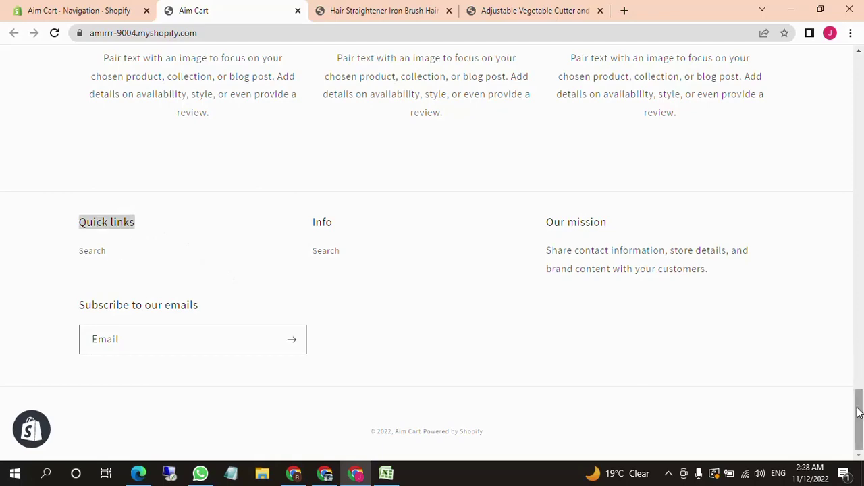
pyautogui.moveTo(859, 419); pyautogui.dragTo(847, 67)
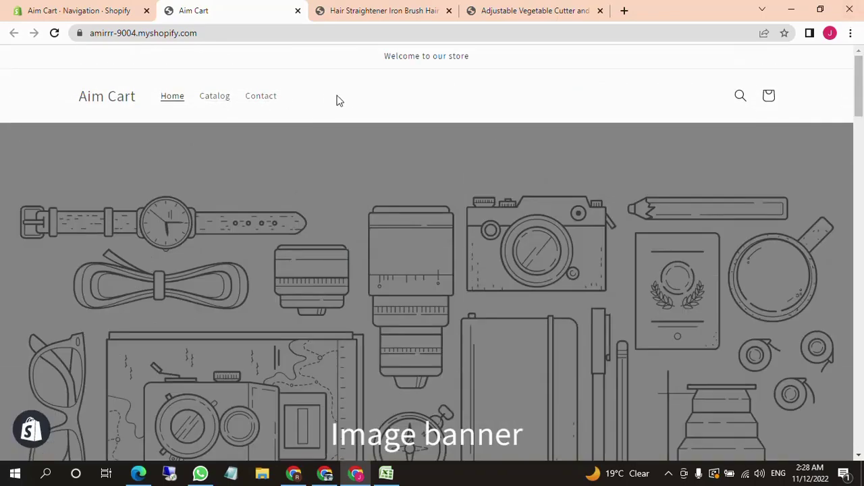
# Open the Main menu for editing and compare its items with the storefront's header links.
pyautogui.click(74, 10)
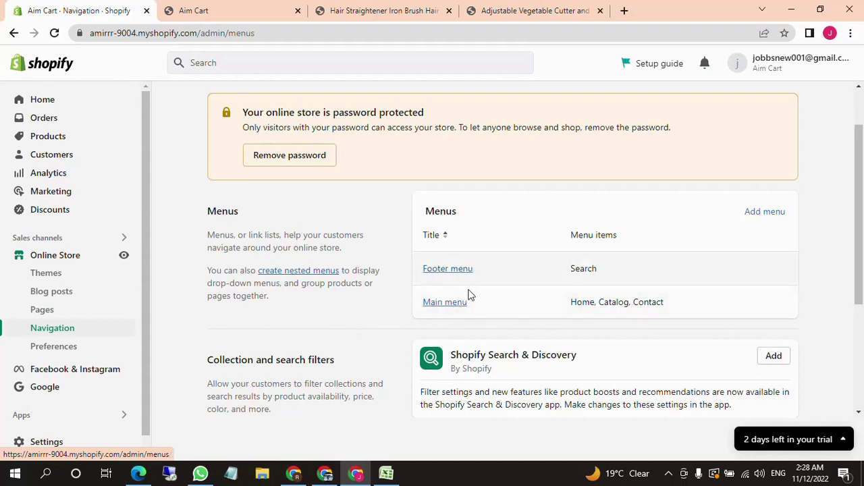
pyautogui.click(449, 303)
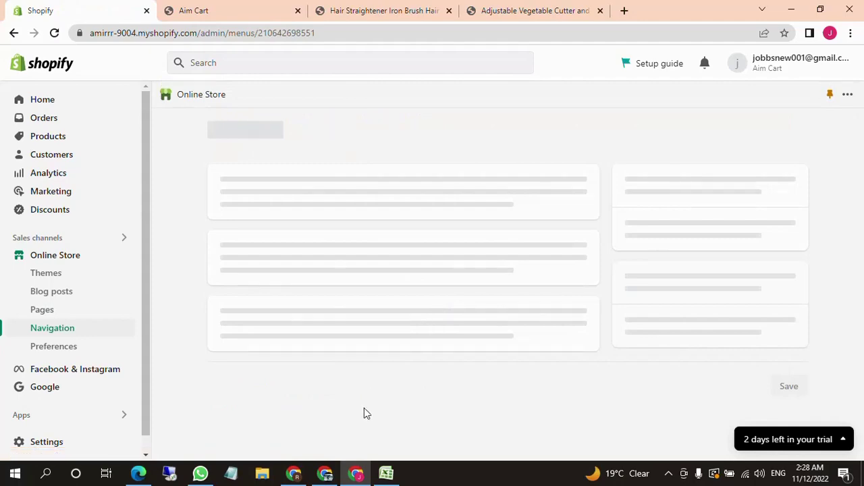
pyautogui.click(222, 10)
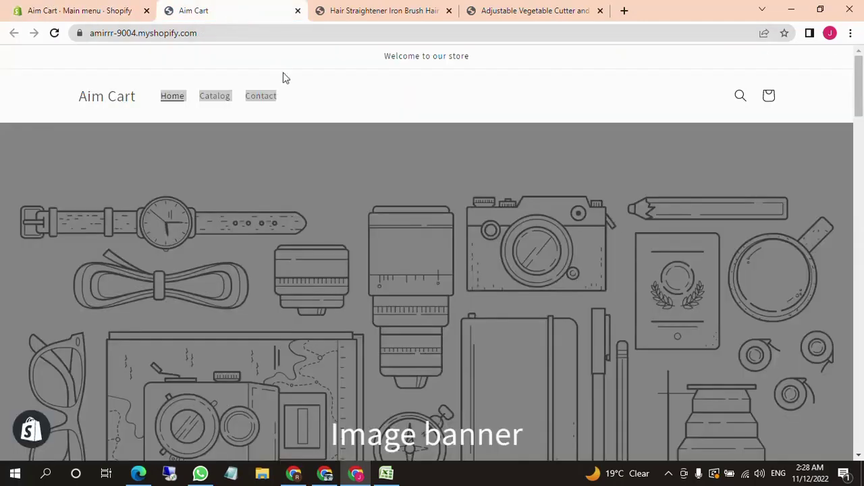
pyautogui.click(108, 17)
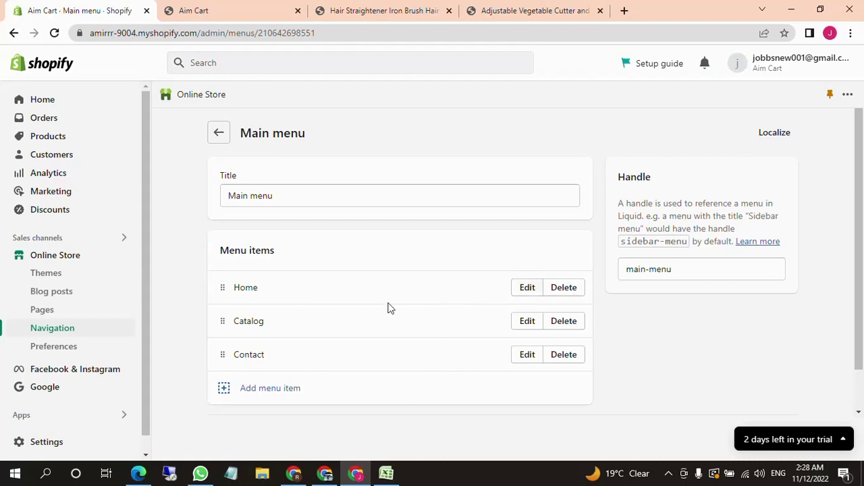
# Rename the main menu's Catalog item to "Shop", keeping its link to All products.
pyautogui.click(529, 324)
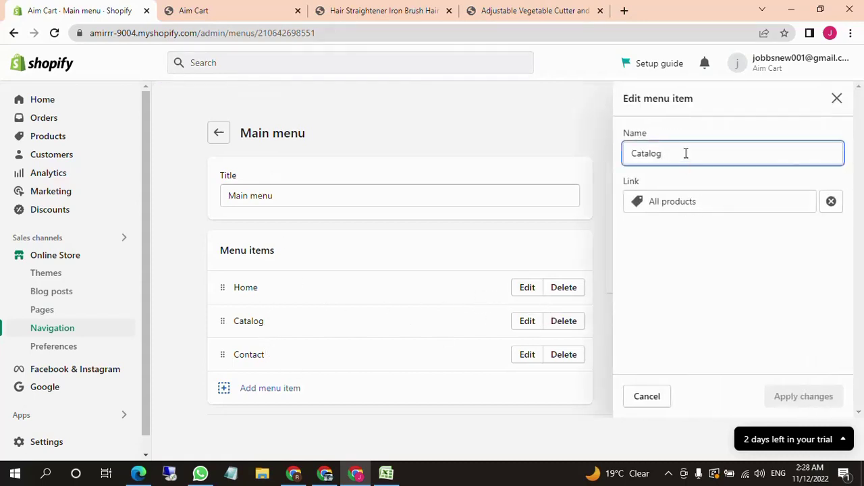
pyautogui.moveTo(685, 153); pyautogui.dragTo(536, 153)
pyautogui.write('Shop')
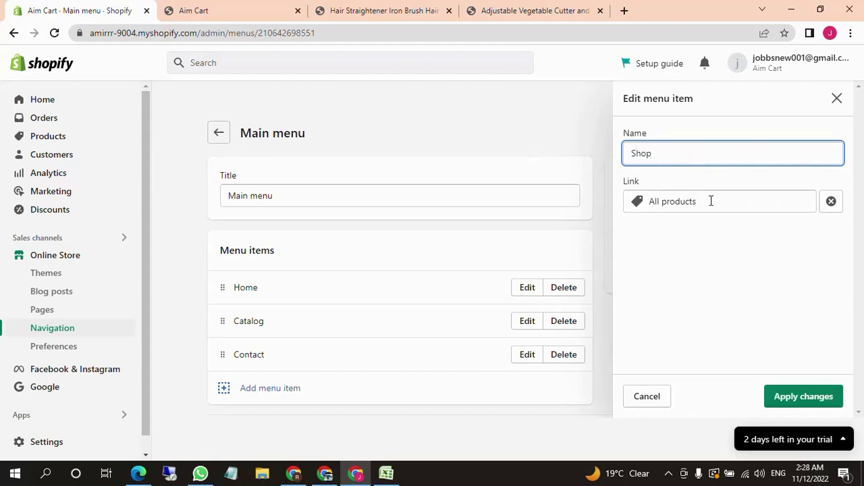
pyautogui.click(780, 399)
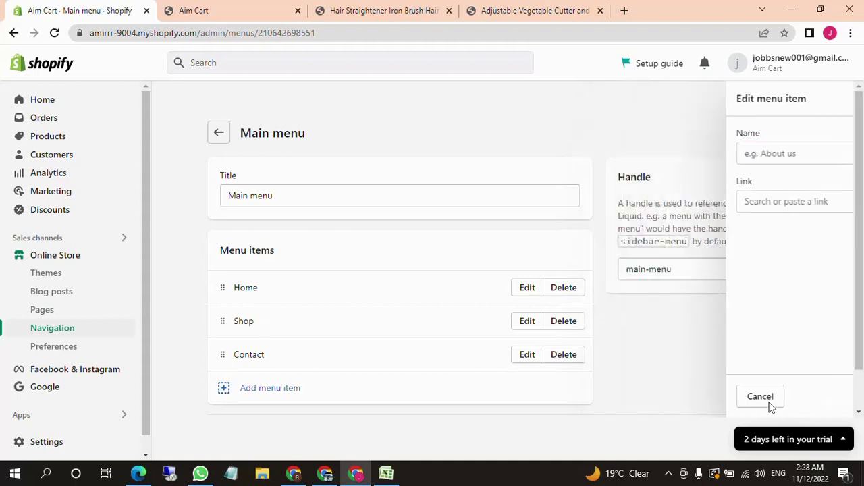
# Add an "About Us" item to the main menu that links to the About Us page.
pyautogui.click(292, 389)
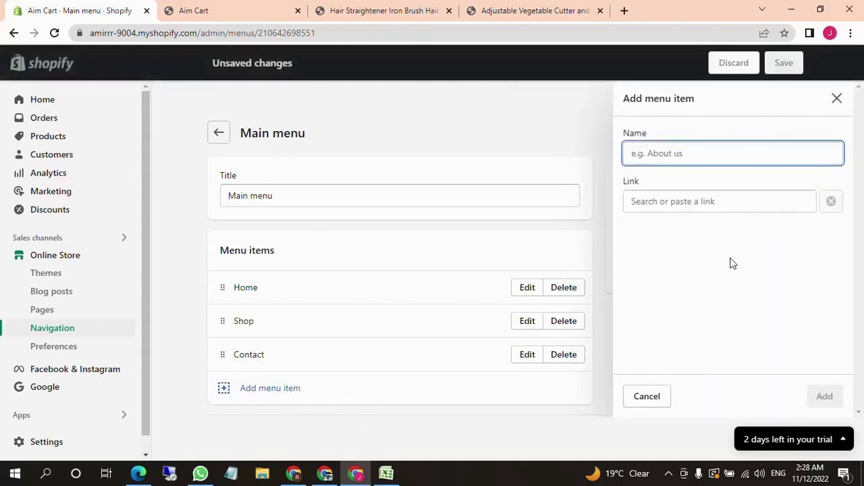
pyautogui.click(692, 201)
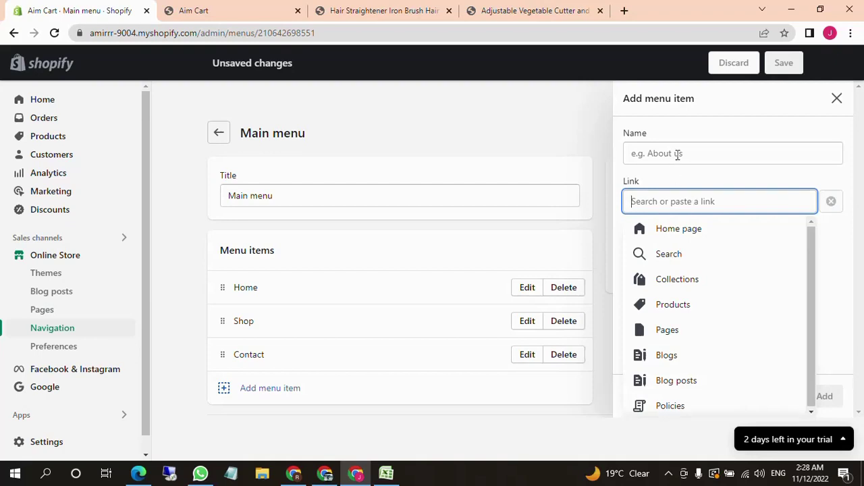
pyautogui.click(672, 337)
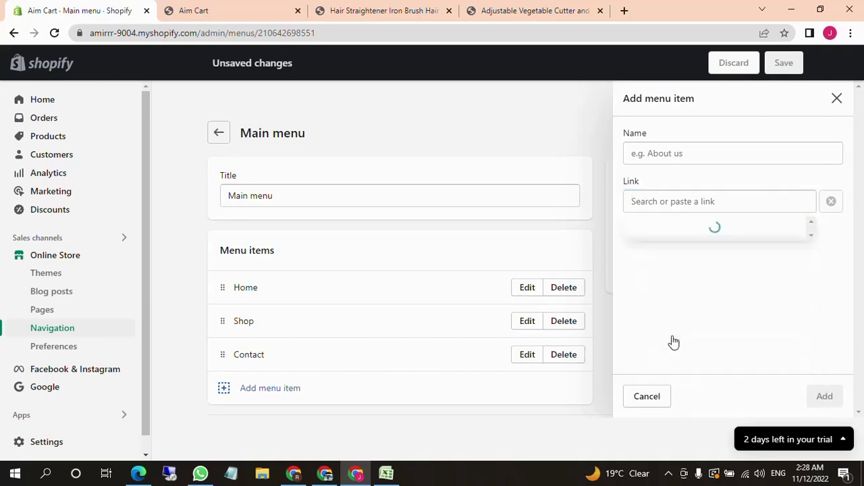
pyautogui.click(689, 201)
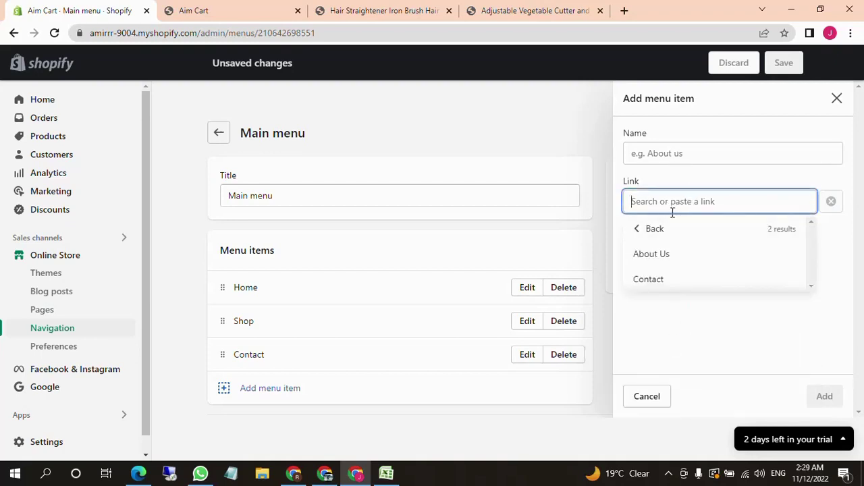
pyautogui.click(660, 261)
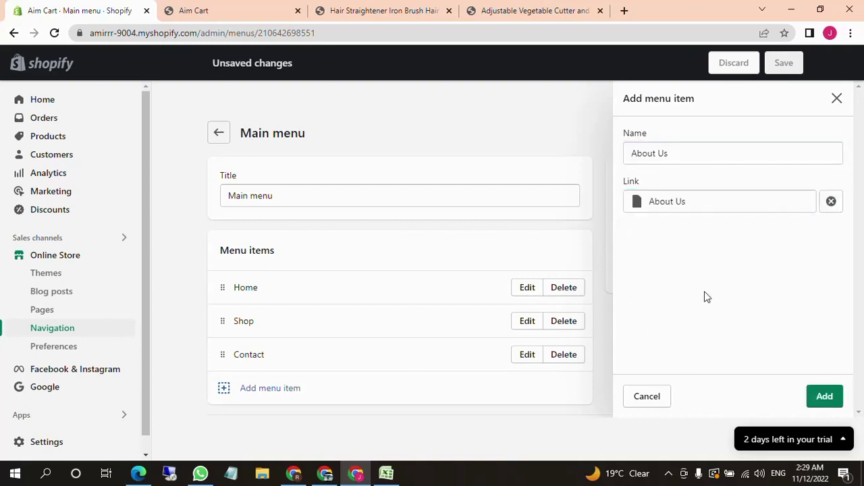
pyautogui.click(822, 400)
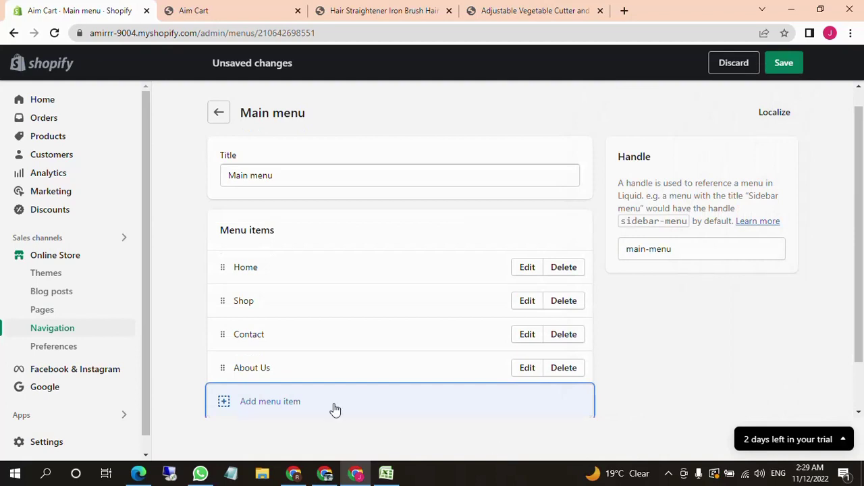
# Add a "Household" item to the main menu that links to the Household collection.
pyautogui.scroll(-1, 343, 365)
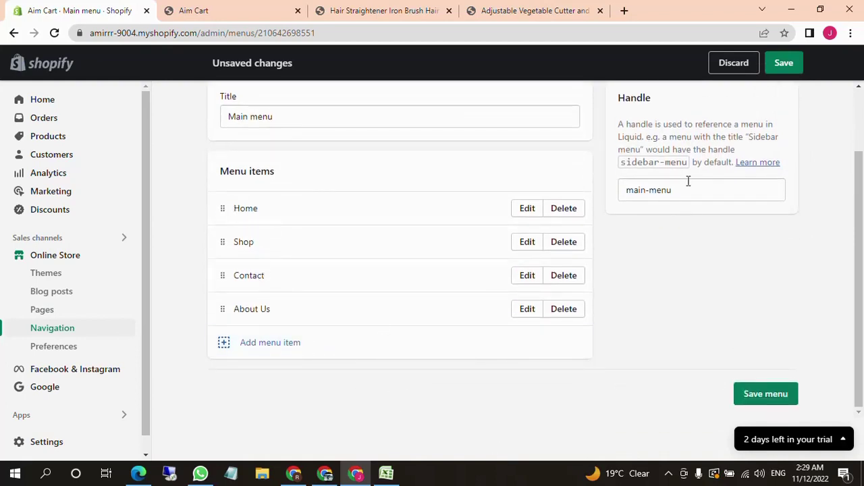
pyautogui.click(340, 341)
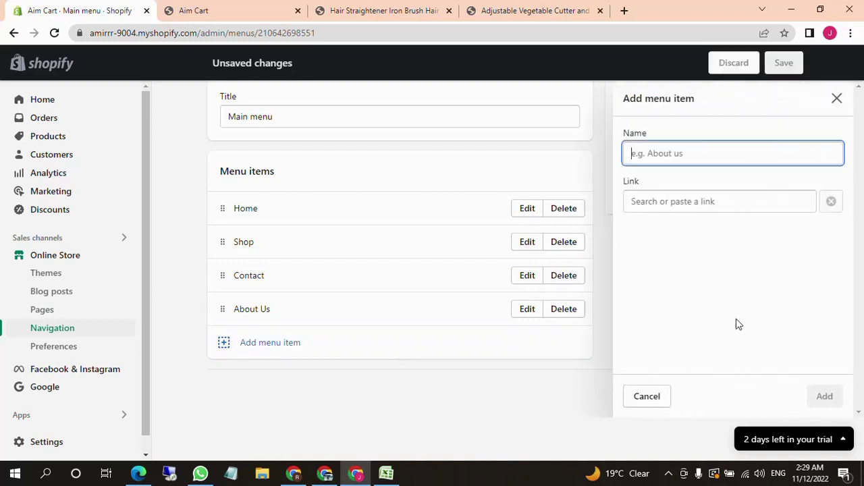
pyautogui.click(703, 203)
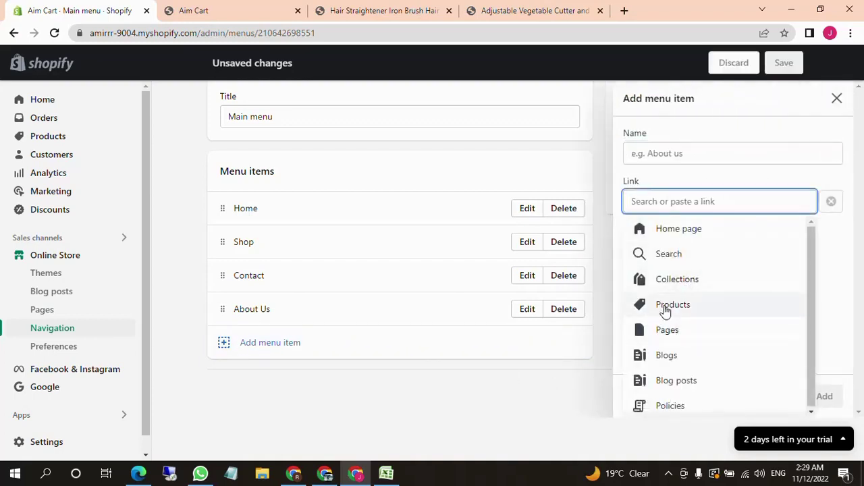
pyautogui.click(668, 285)
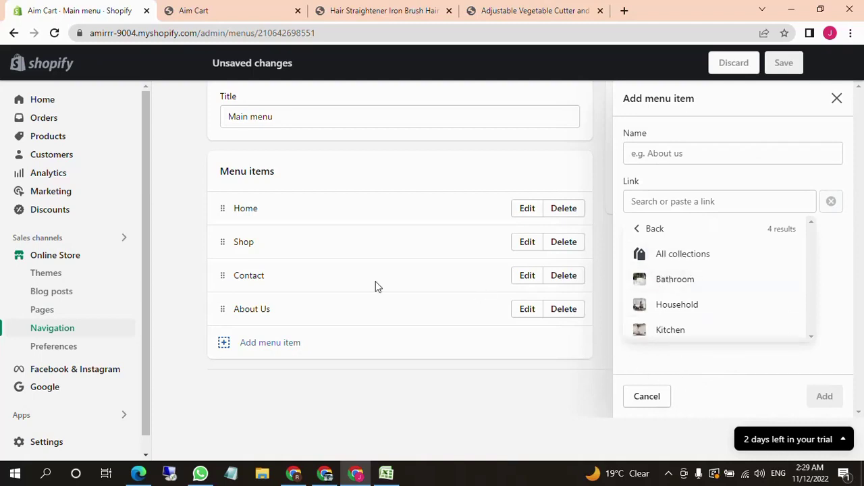
pyautogui.click(665, 307)
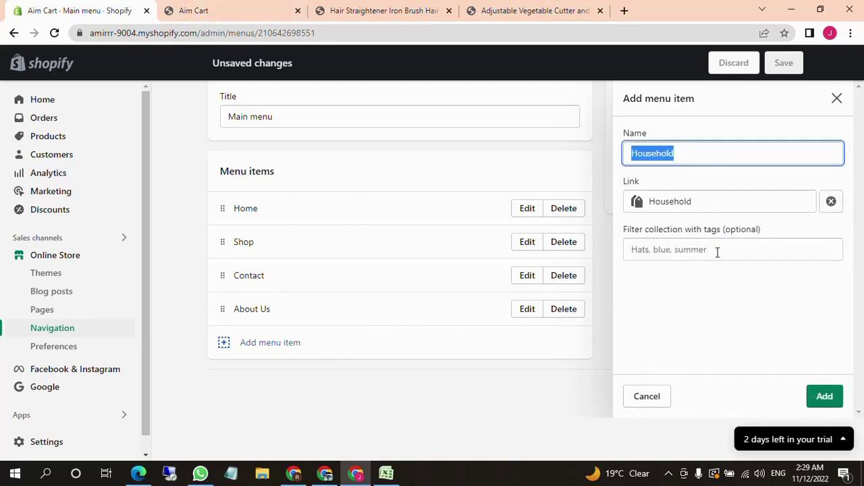
pyautogui.click(827, 398)
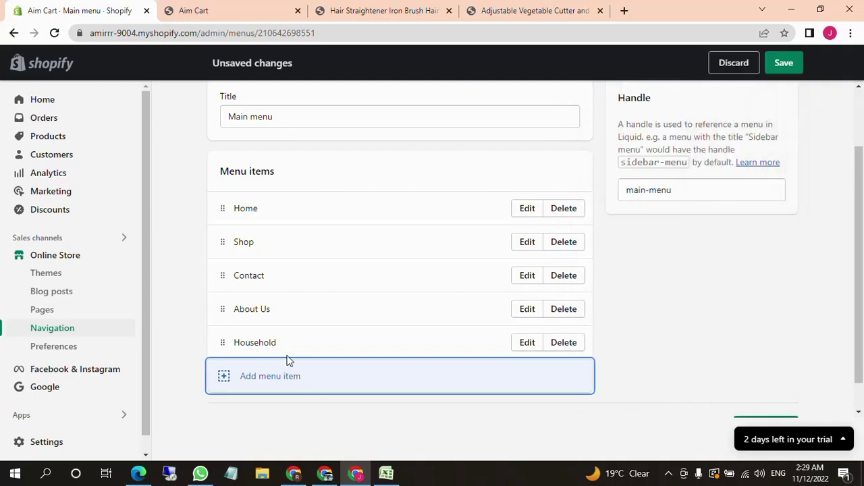
# Add an "All products" item to the main menu that links to All products, and save the menu.
pyautogui.click(370, 397)
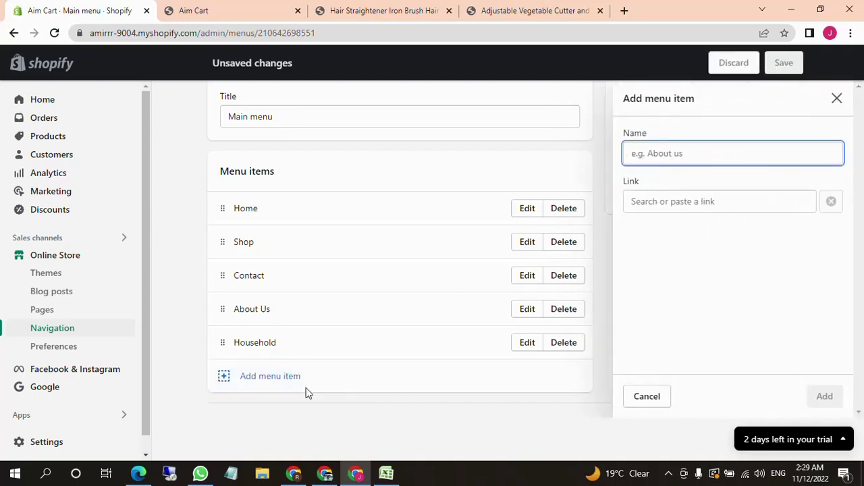
pyautogui.click(676, 199)
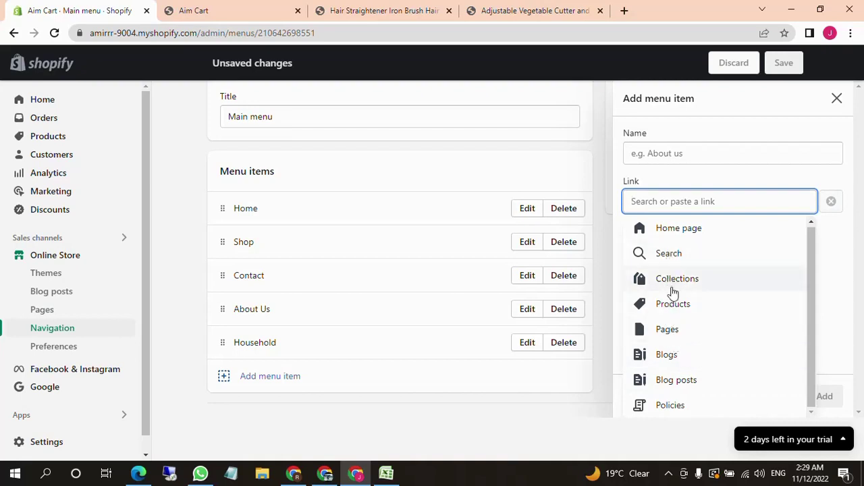
pyautogui.click(670, 314)
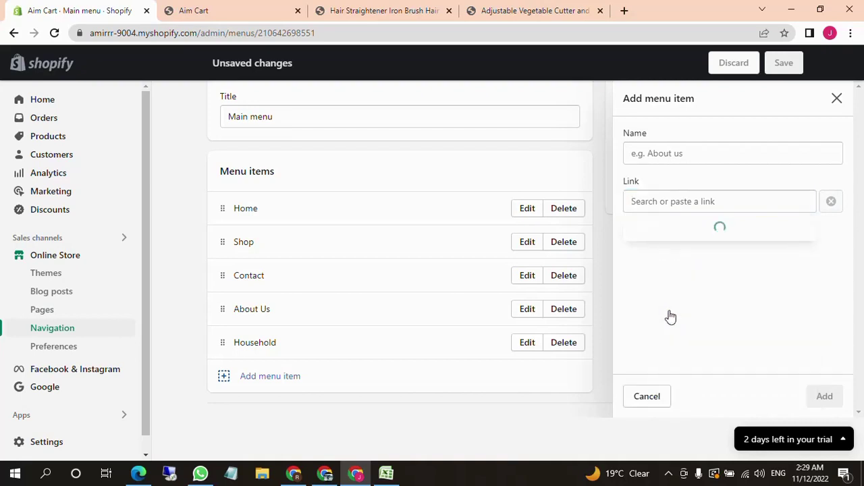
pyautogui.click(652, 259)
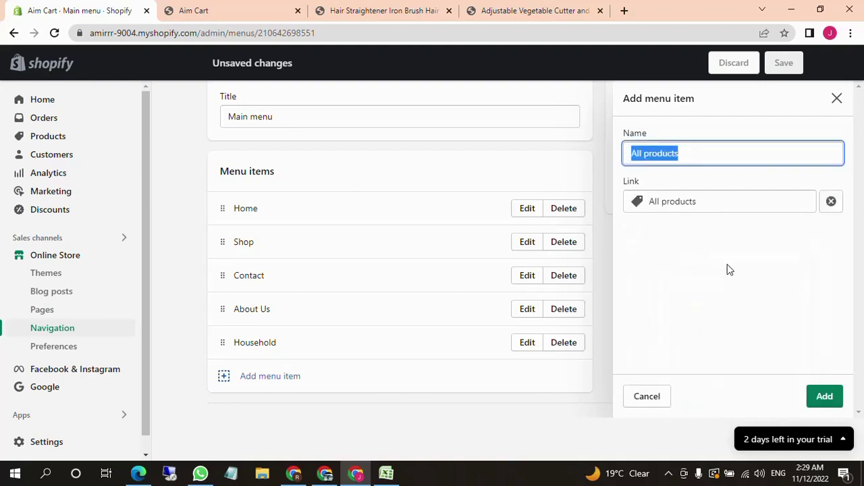
pyautogui.click(825, 396)
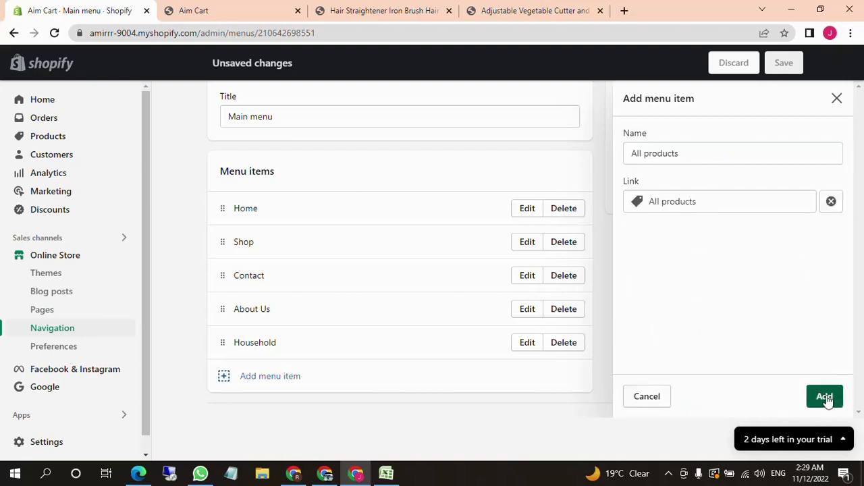
pyautogui.scroll(-1, 446, 411)
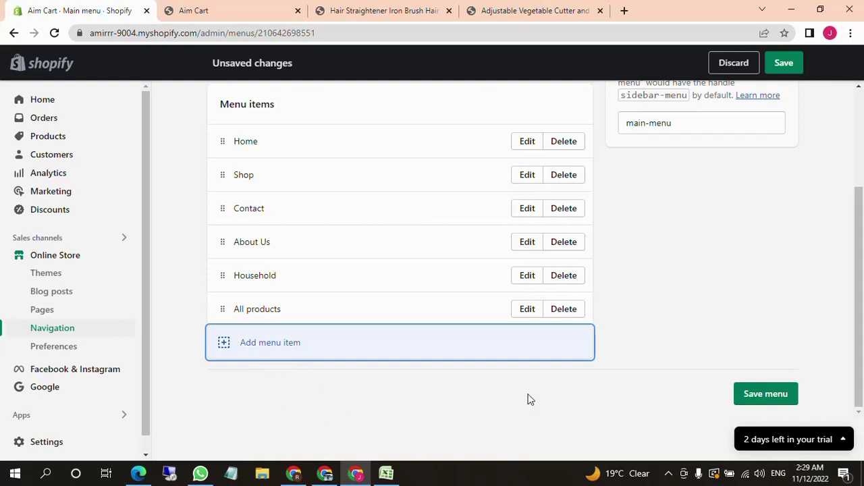
pyautogui.click(750, 395)
# Reload the storefront to check its updated header links and look through the Household collection page.
pyautogui.click(282, 7)
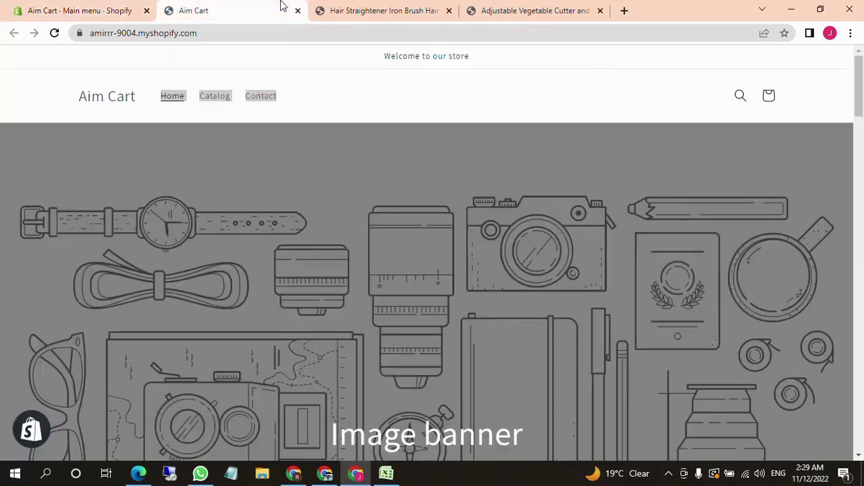
pyautogui.click(321, 96)
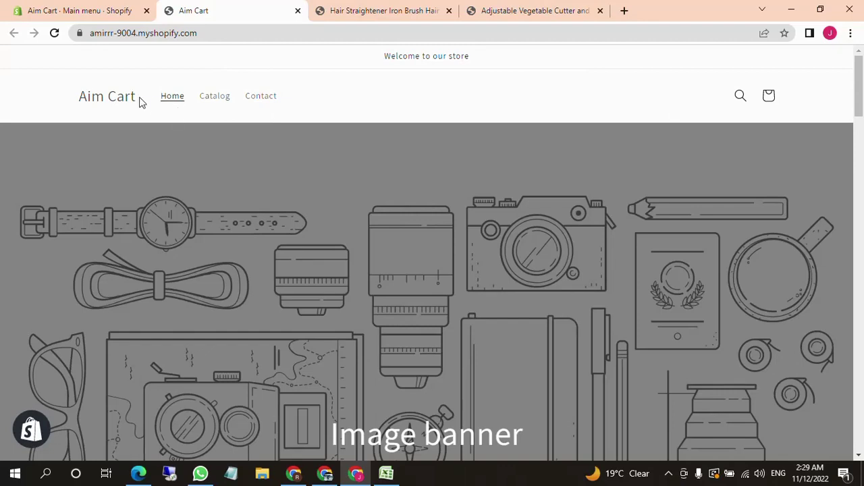
pyautogui.click(54, 33)
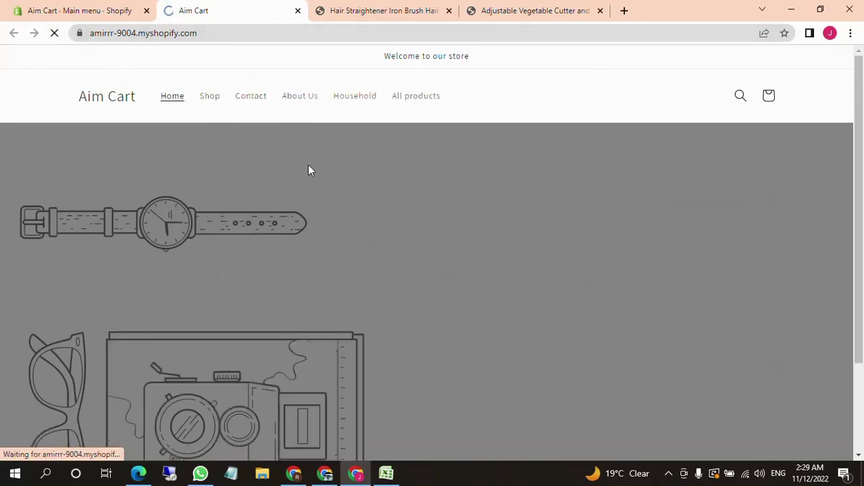
pyautogui.click(351, 96)
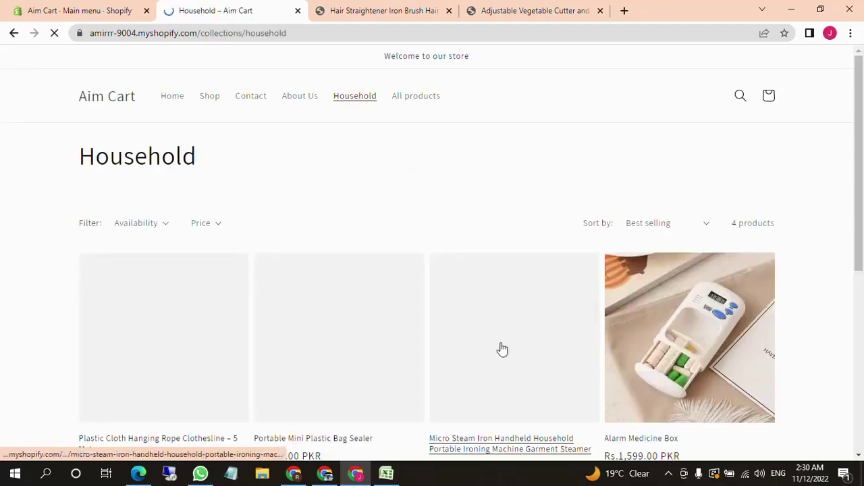
pyautogui.scroll(-2, 500, 349)
pyautogui.scroll(2, 594, 299)
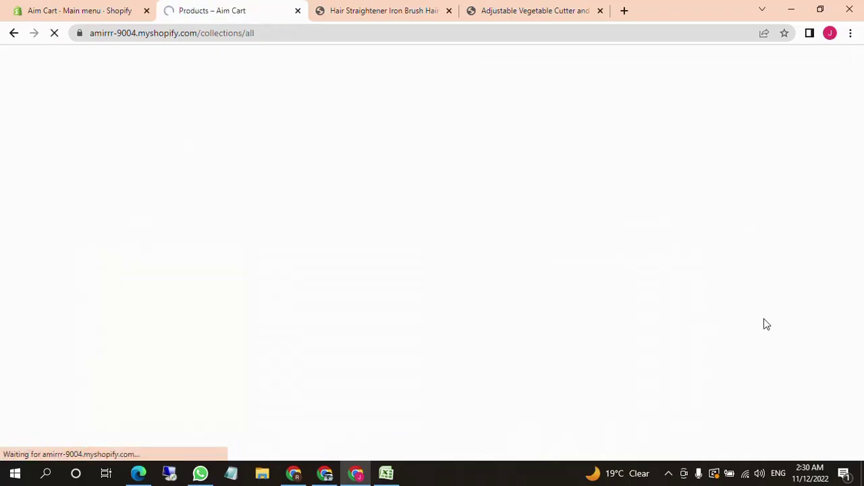
# Browse the storefront's All products page and compare it with the page the Shop link opens.
pyautogui.scroll(-5, 763, 324)
pyautogui.scroll(-10, 585, 322)
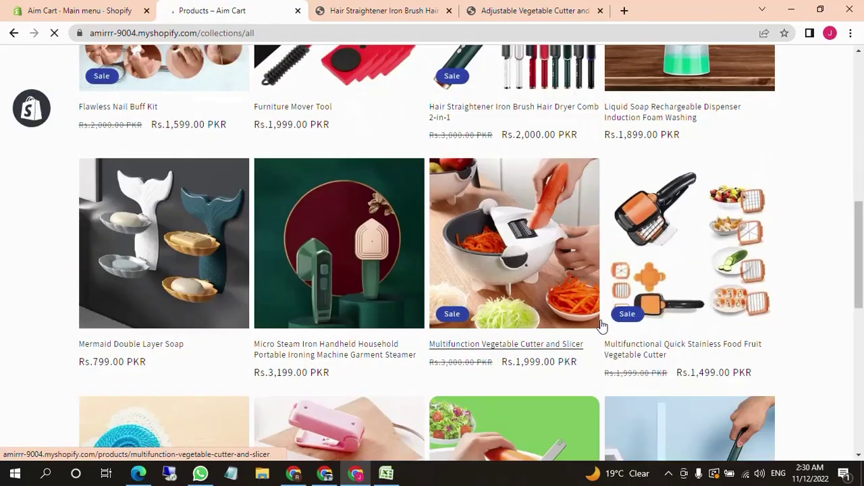
pyautogui.scroll(6, 601, 316)
pyautogui.scroll(6, 599, 314)
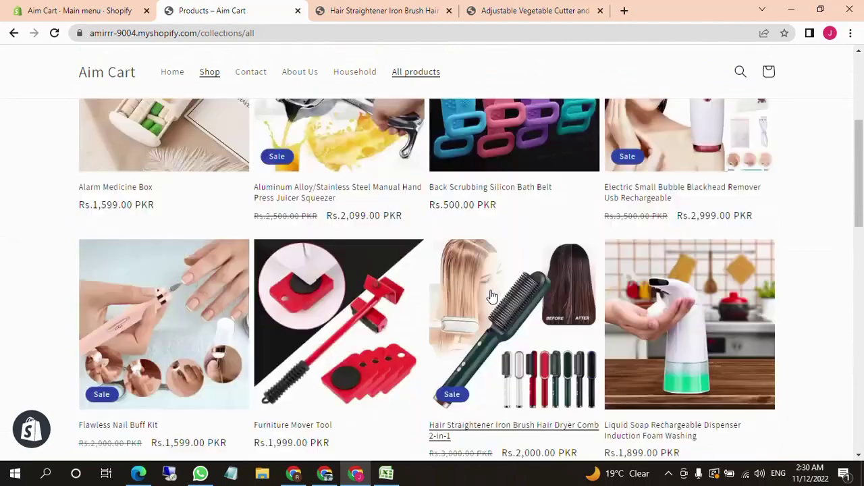
pyautogui.click(208, 74)
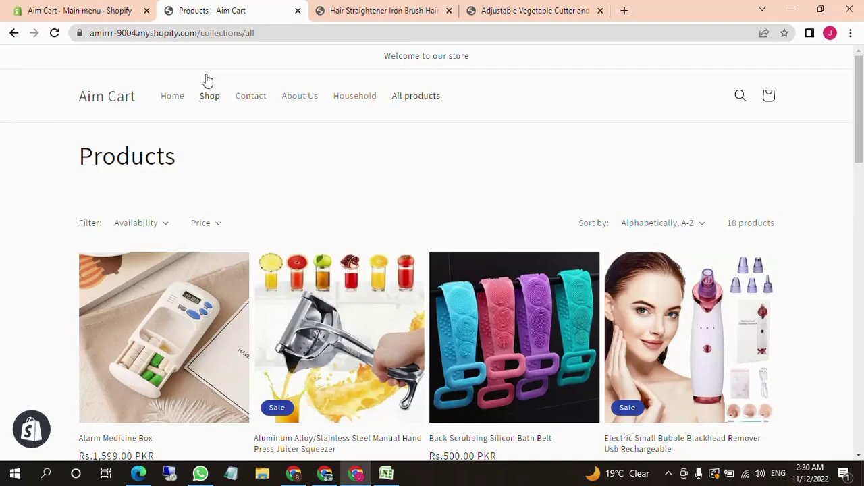
pyautogui.scroll(-3, 365, 165)
pyautogui.scroll(3, 371, 193)
# Return to the main menu in the Shopify admin and nest the Household item under All products.
pyautogui.click(82, 9)
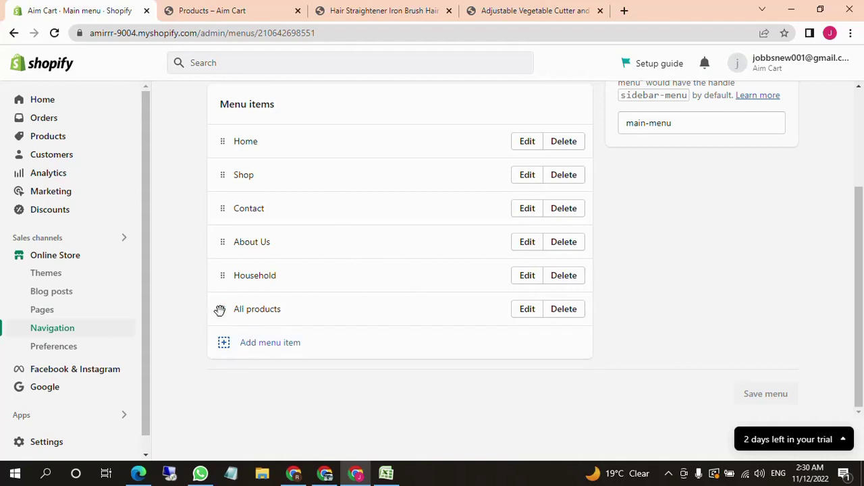
pyautogui.moveTo(220, 310); pyautogui.dragTo(196, 357)
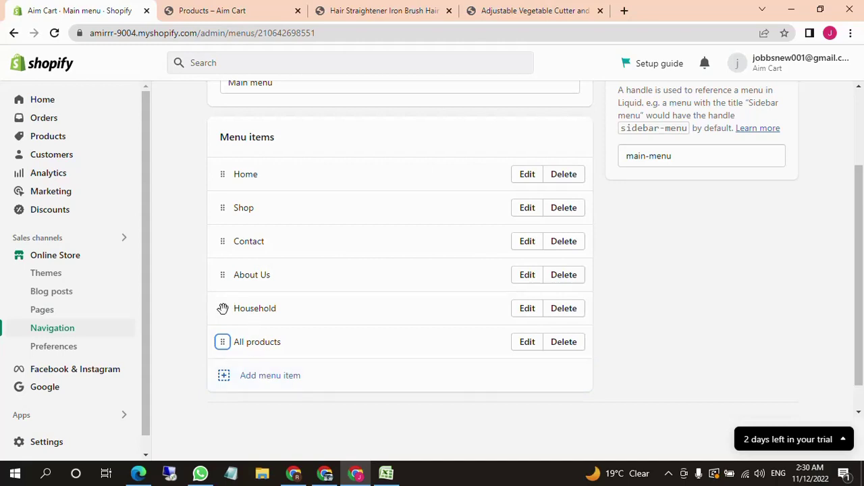
pyautogui.moveTo(223, 309); pyautogui.dragTo(248, 353)
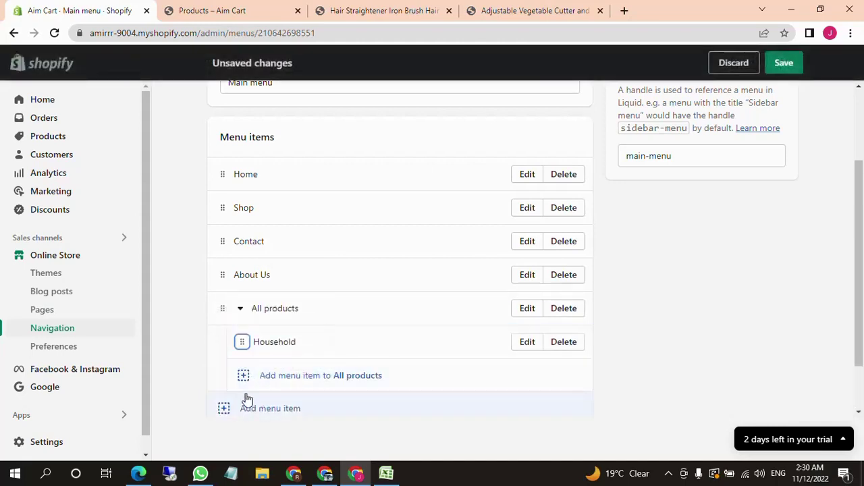
# Add a "Kitchen" sub-item under All products that links to the Kitchen collection.
pyautogui.click(299, 380)
pyautogui.click(689, 202)
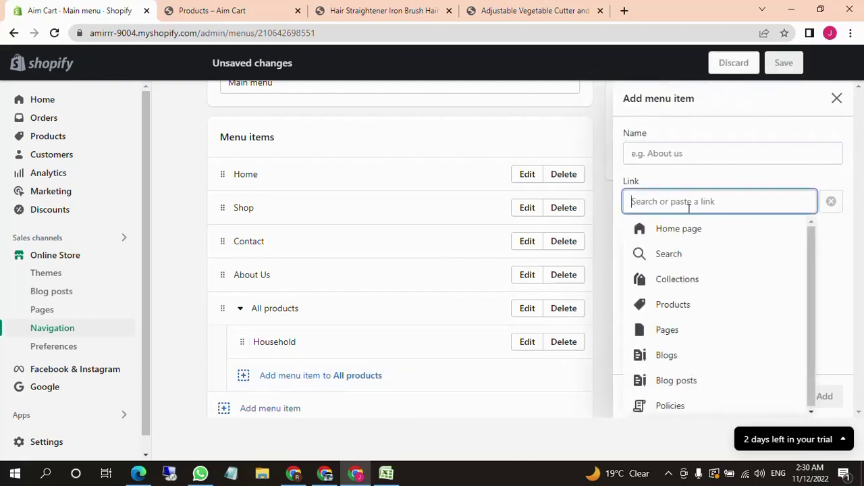
pyautogui.click(681, 277)
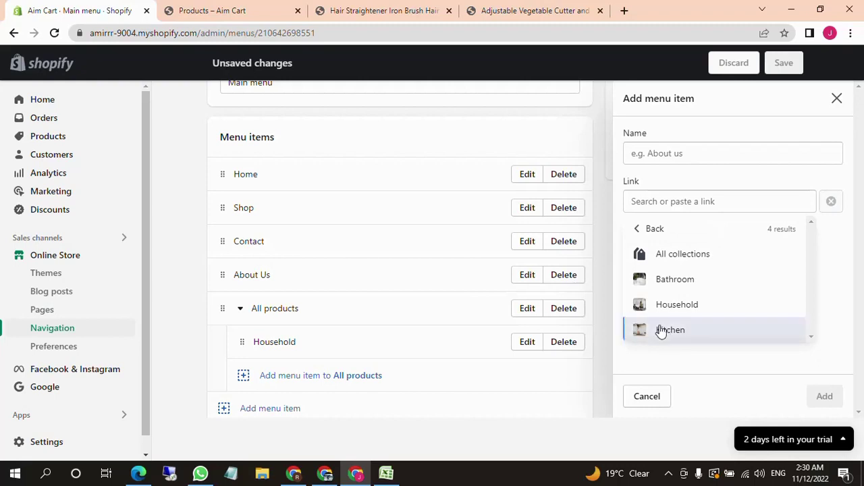
pyautogui.click(660, 330)
pyautogui.click(825, 397)
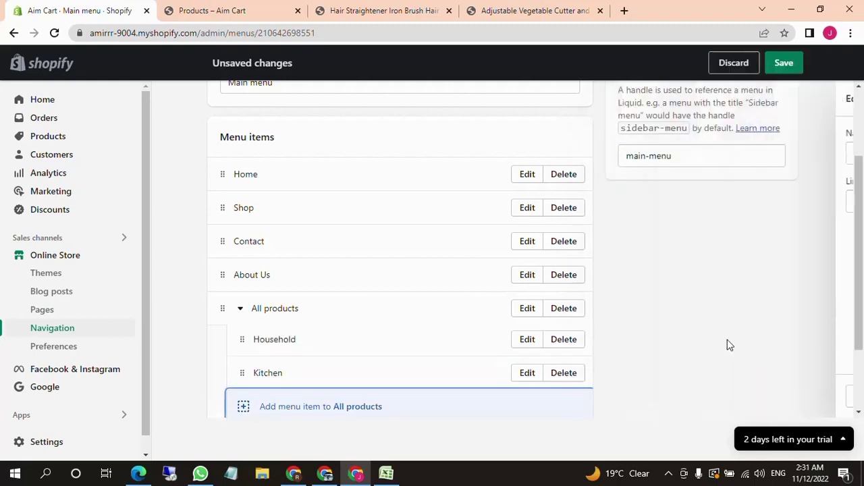
# Add a "Bathroom" sub-item under All products that links to the Bathroom collection, and save the menu.
pyautogui.click(376, 409)
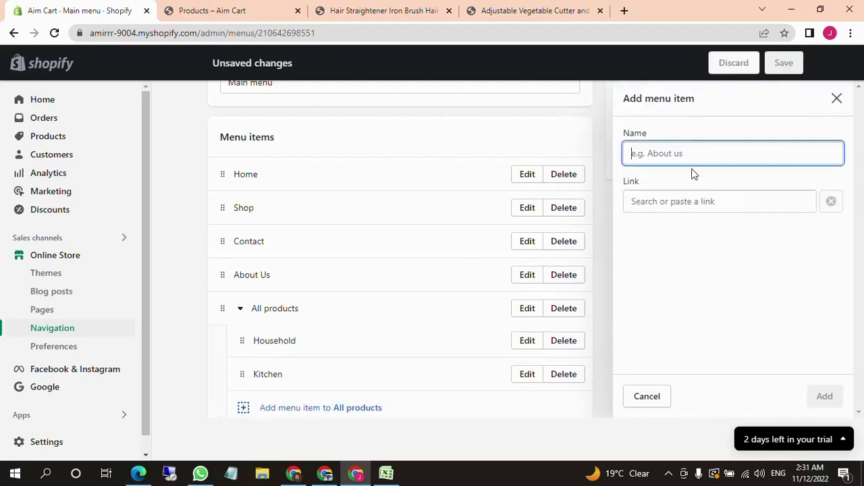
pyautogui.click(691, 201)
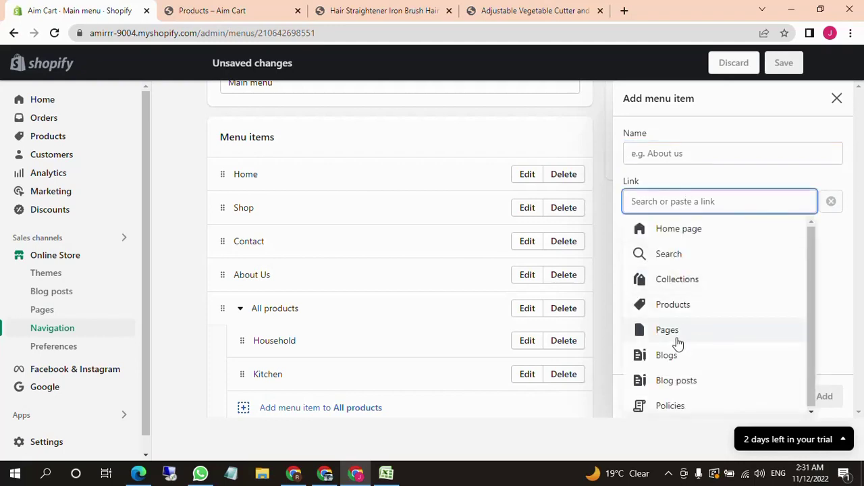
pyautogui.click(679, 279)
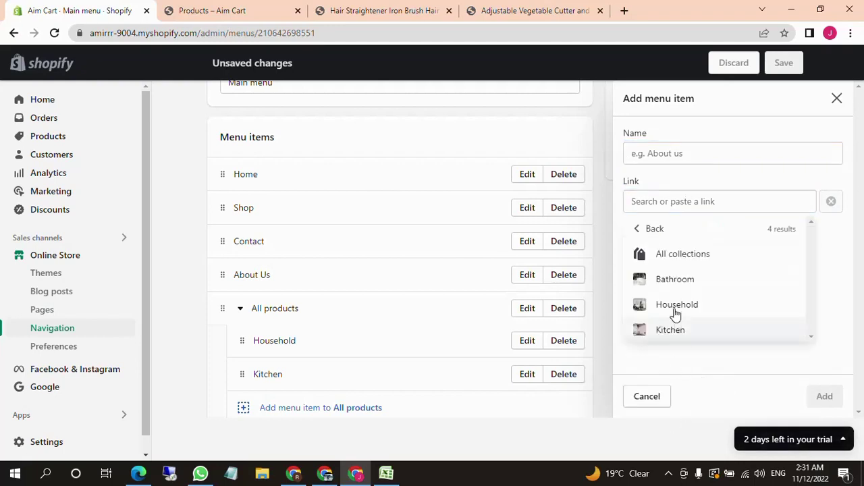
pyautogui.click(686, 294)
pyautogui.click(726, 332)
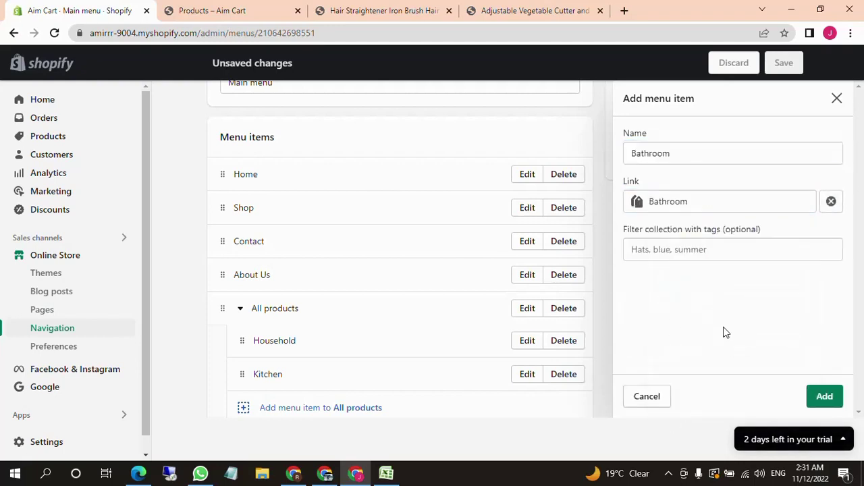
pyautogui.click(819, 399)
pyautogui.scroll(-2, 472, 371)
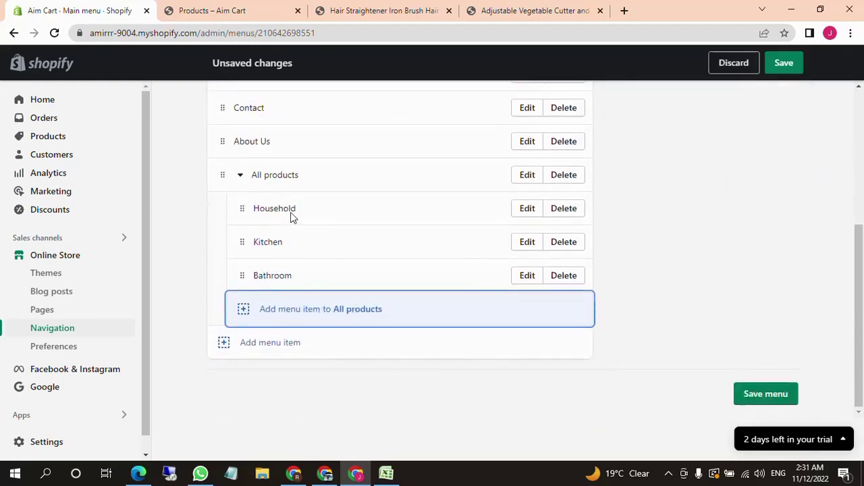
pyautogui.click(770, 395)
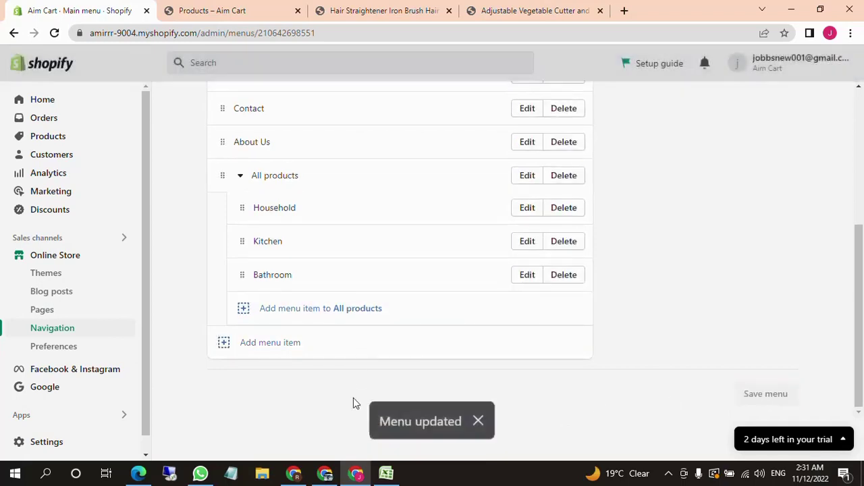
# Reload the storefront and expand the header's All products dropdown to check its sub-items.
pyautogui.click(216, 9)
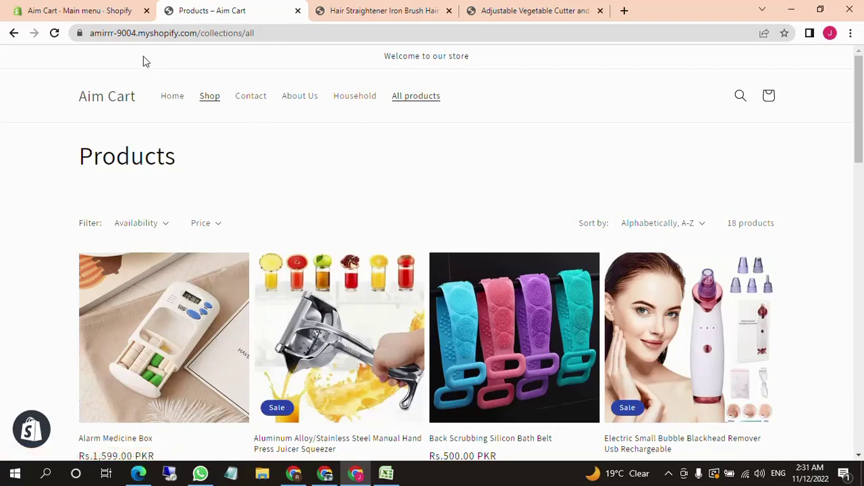
pyautogui.click(54, 33)
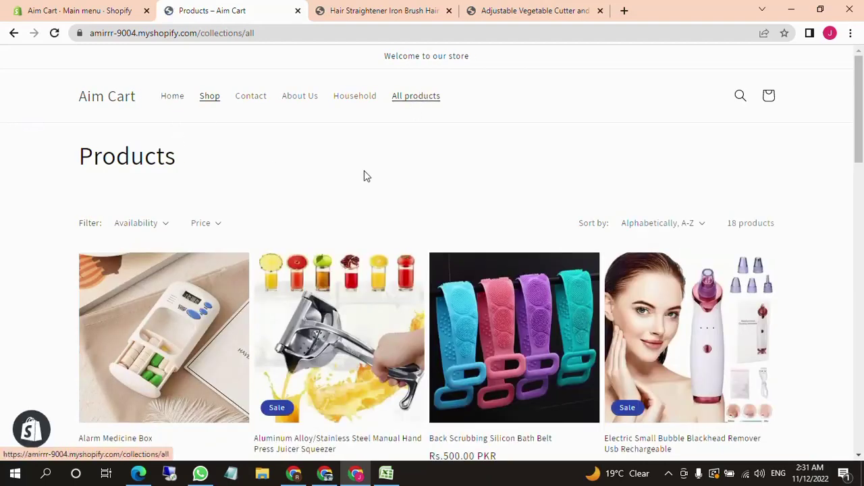
pyautogui.click(409, 101)
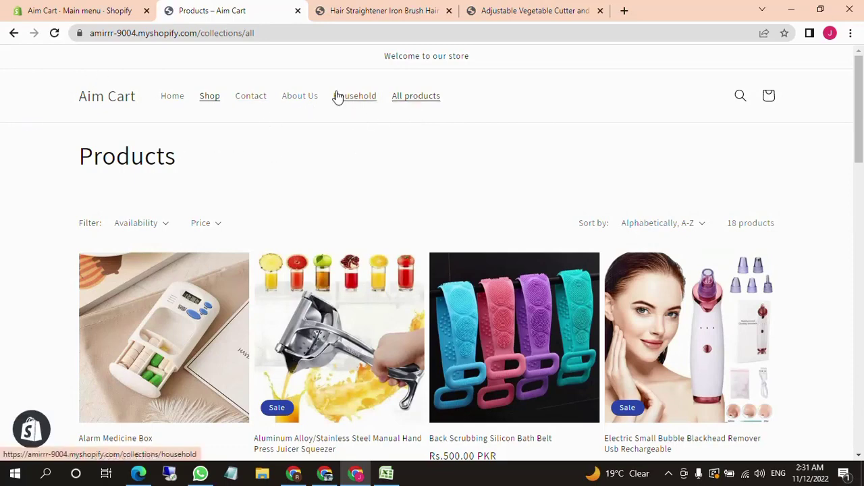
pyautogui.click(55, 37)
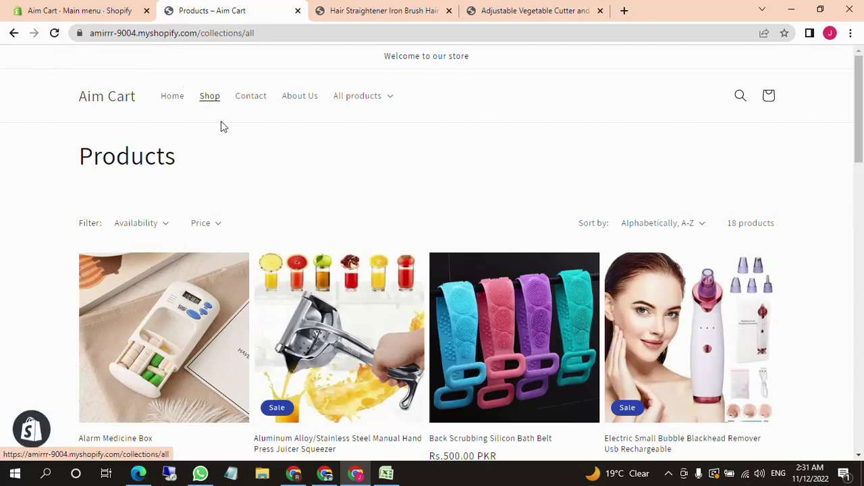
pyautogui.click(384, 98)
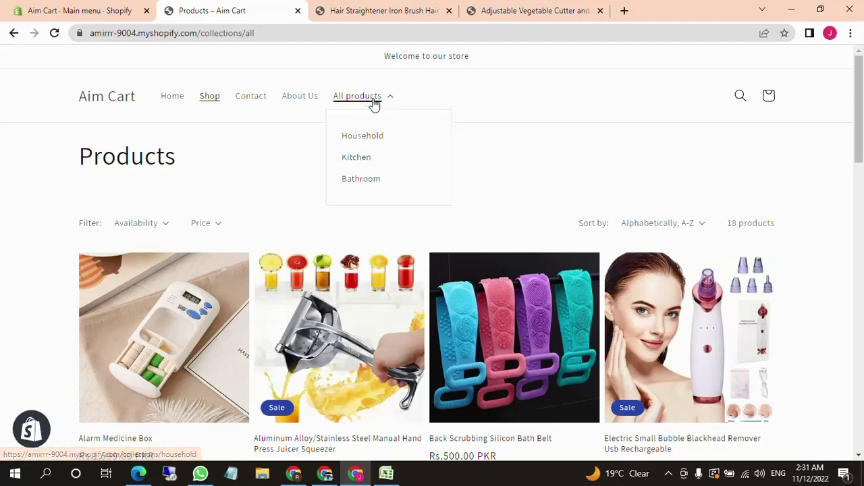
# Check the storefront's Kitchen collection, home page dropdown and Shop page through the header links.
pyautogui.click(363, 161)
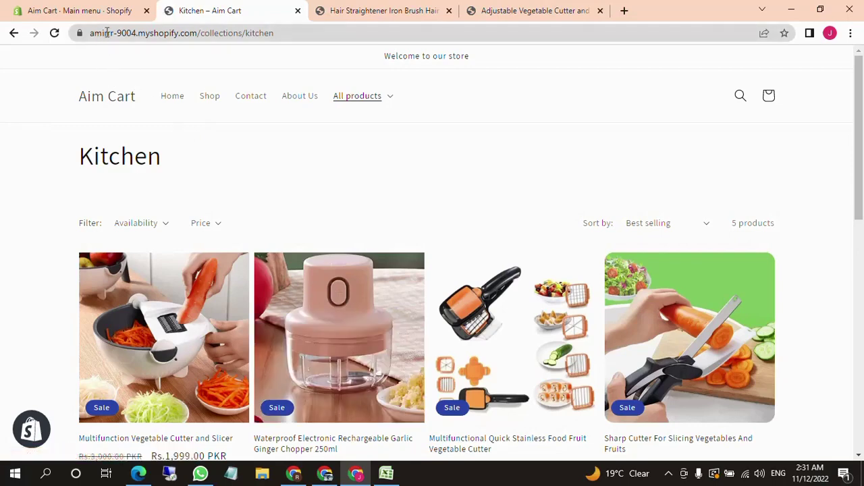
pyautogui.click(85, 97)
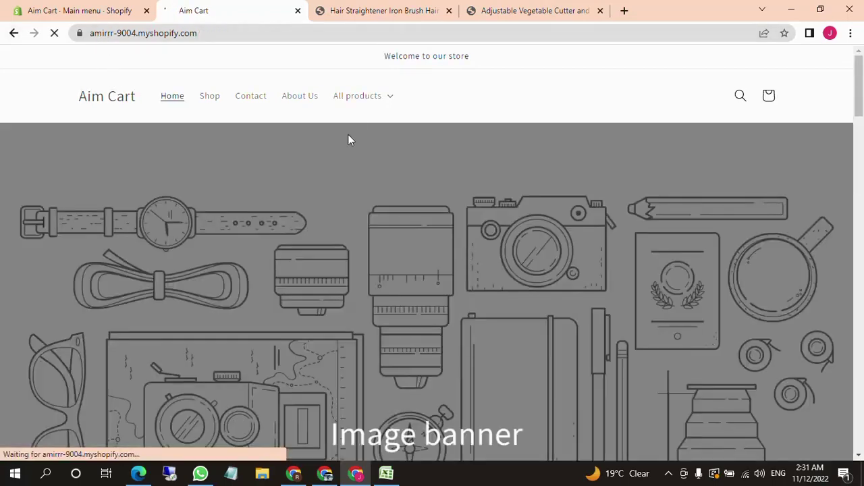
pyautogui.click(364, 100)
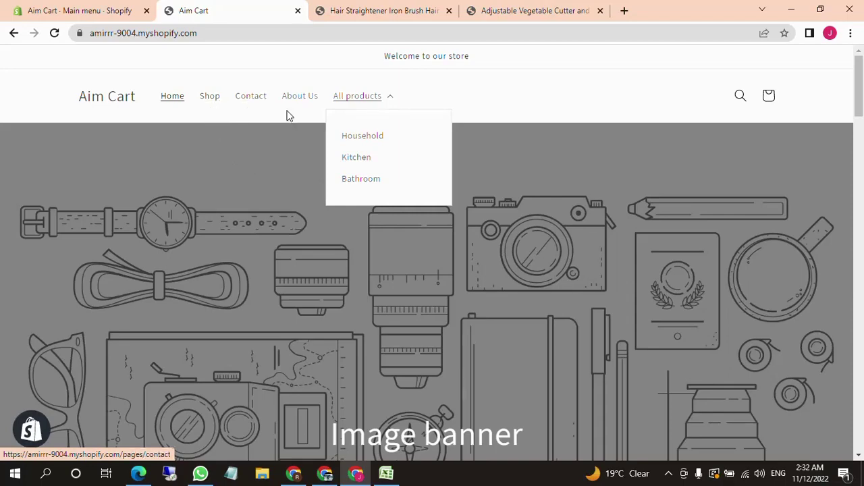
pyautogui.click(214, 109)
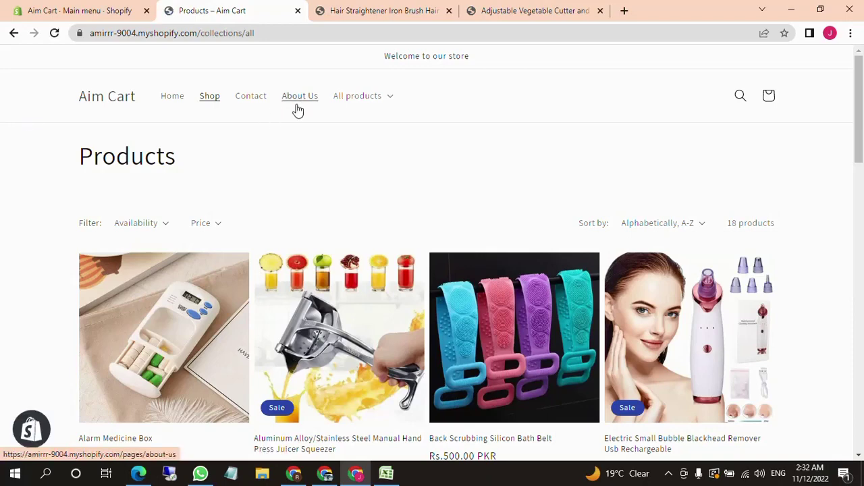
# Open the storefront's Contact page from the header and look over its form and footer.
pyautogui.click(262, 105)
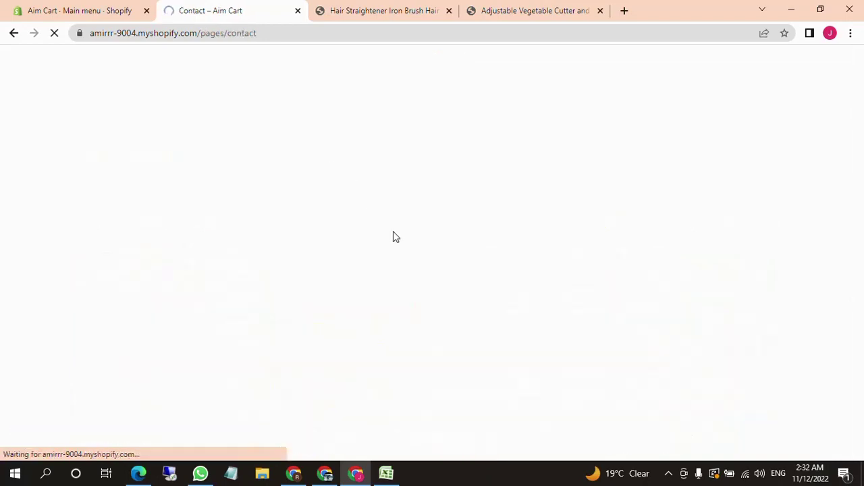
pyautogui.scroll(-5, 344, 270)
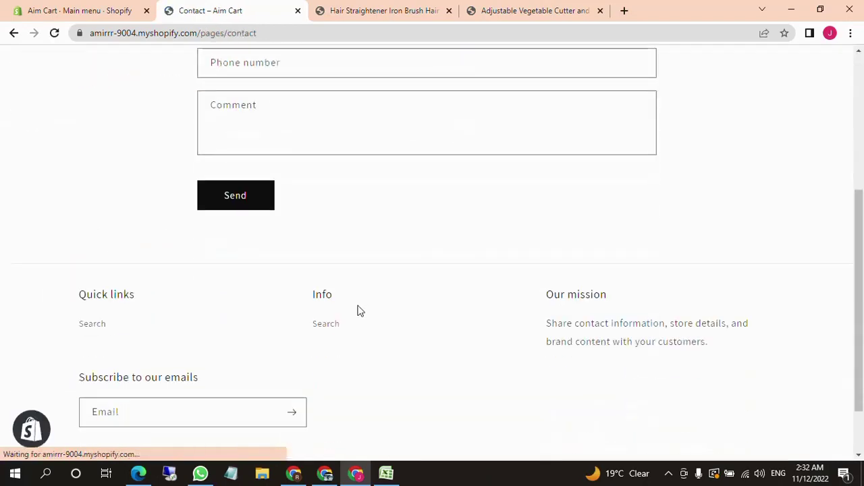
pyautogui.scroll(4, 399, 284)
pyautogui.scroll(2, 405, 281)
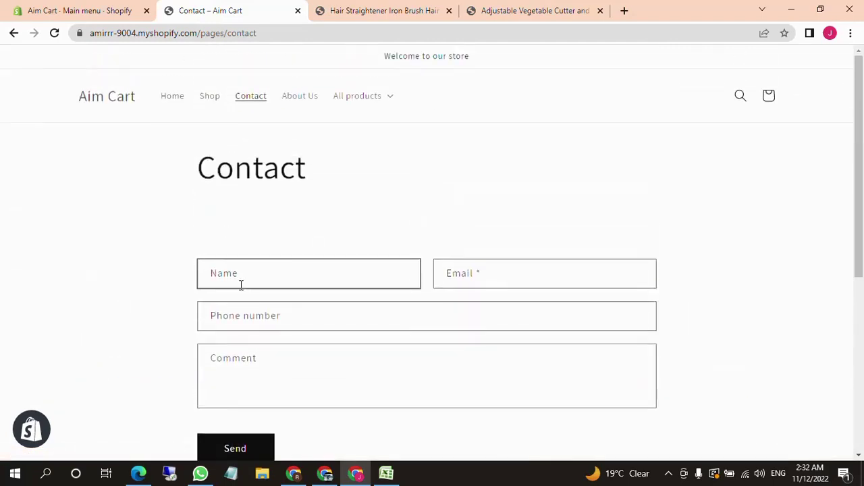
# Return to the admin's navigation settings, open the Footer menu and remove its Search item.
pyautogui.click(83, 10)
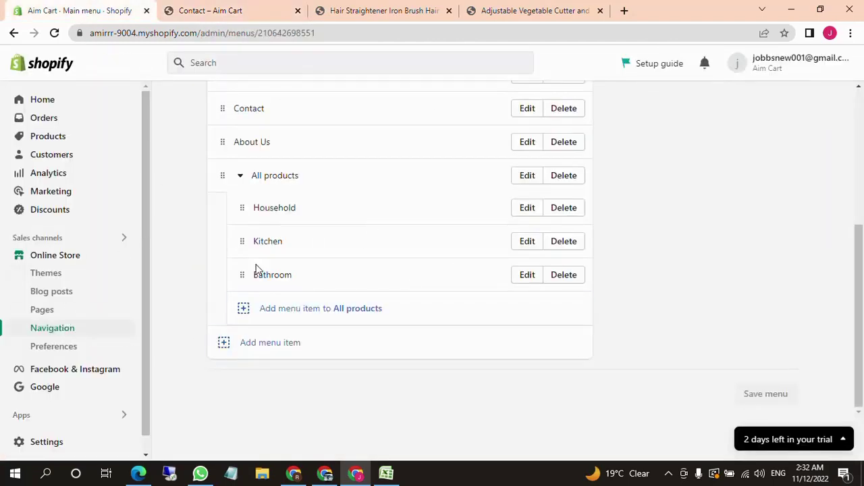
pyautogui.scroll(1, 294, 240)
pyautogui.scroll(3, 270, 310)
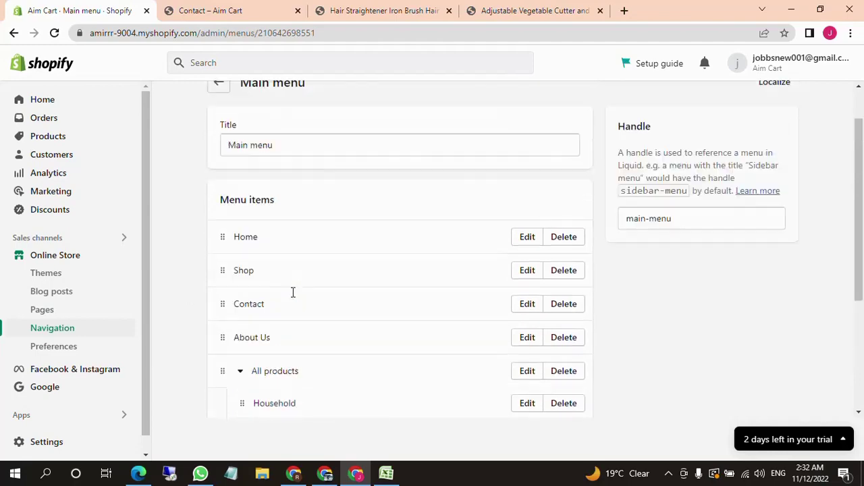
pyautogui.click(222, 138)
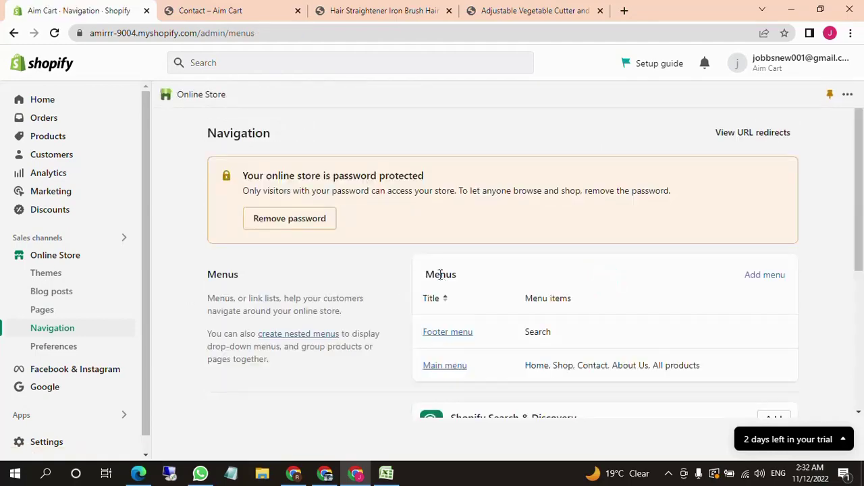
pyautogui.scroll(-2, 280, 278)
pyautogui.click(446, 205)
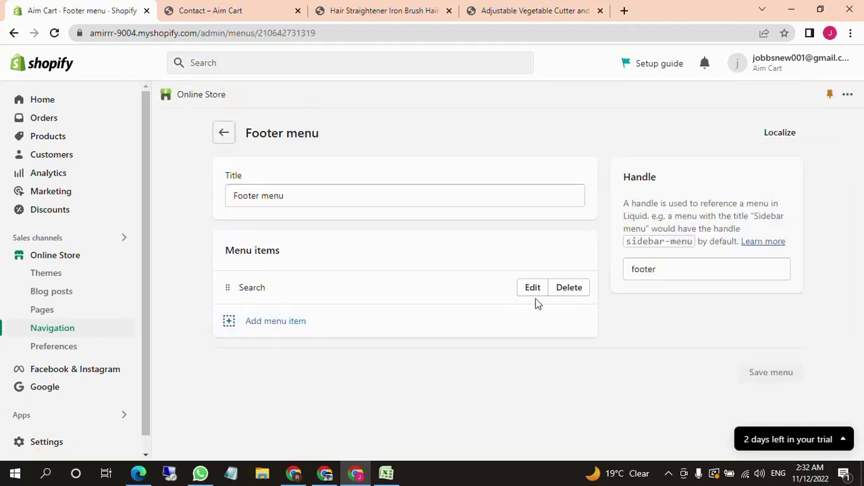
pyautogui.click(565, 291)
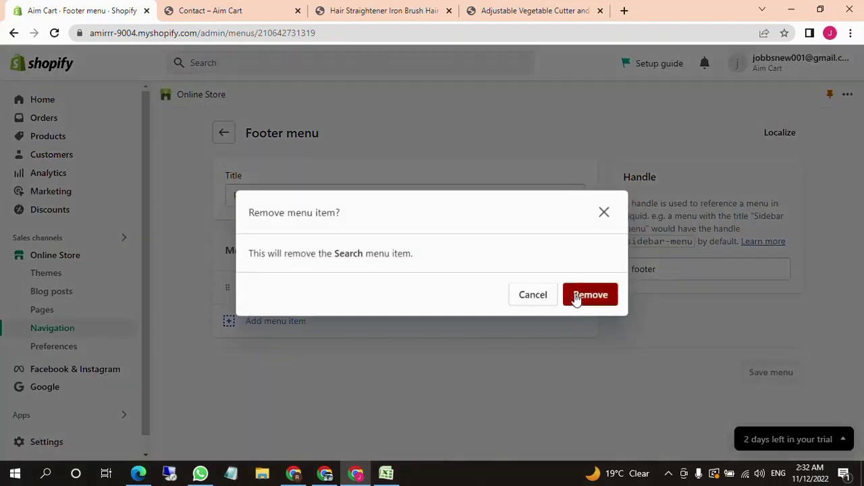
pyautogui.click(574, 295)
# Add a "Privacy Policy" item to the Footer menu that links to the Privacy Policy.
pyautogui.click(284, 348)
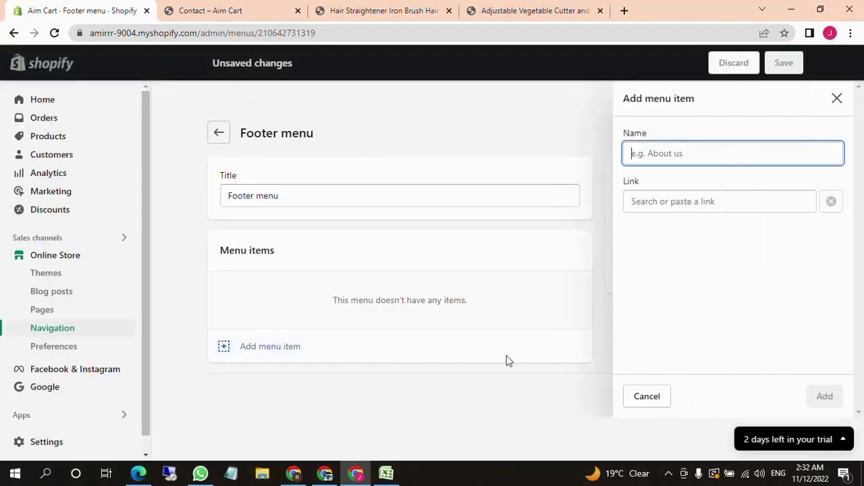
pyautogui.click(684, 197)
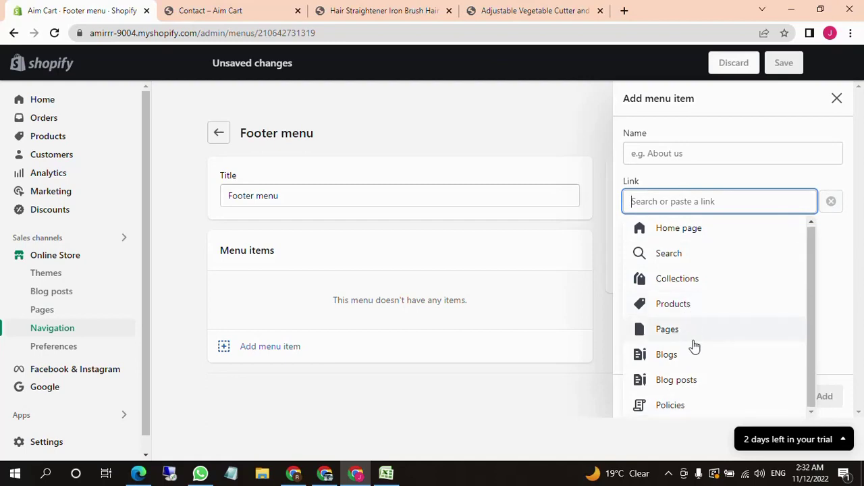
pyautogui.click(665, 404)
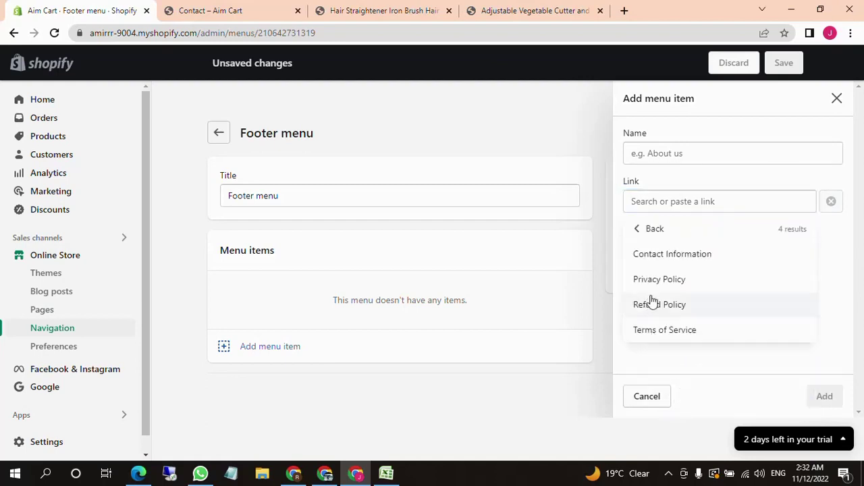
pyautogui.click(665, 280)
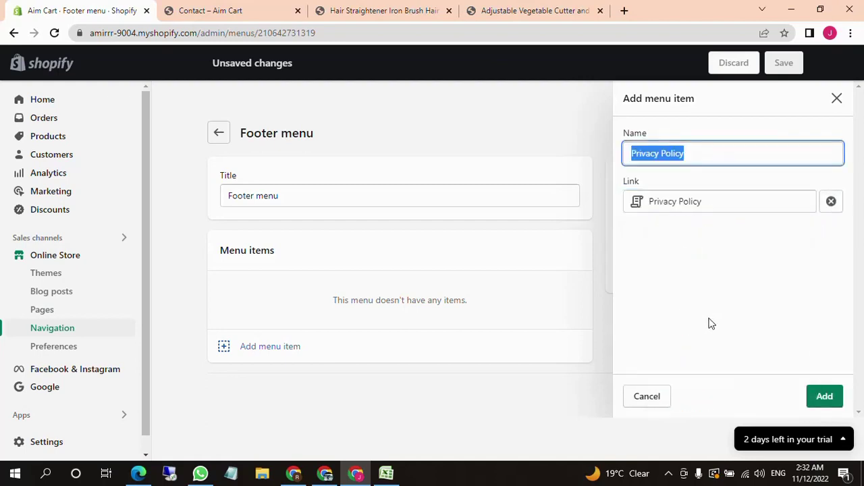
pyautogui.click(823, 397)
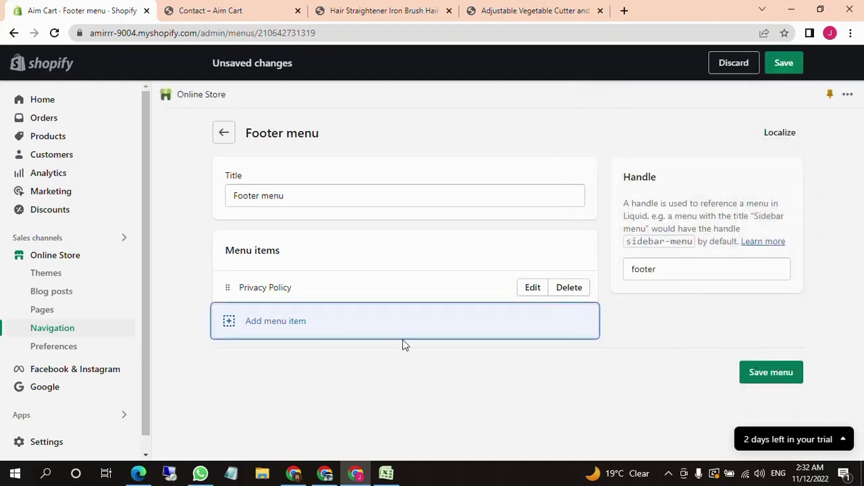
# Add a "Refund Policy" item to the Footer menu that links to the Refund Policy.
pyautogui.click(403, 338)
pyautogui.click(706, 202)
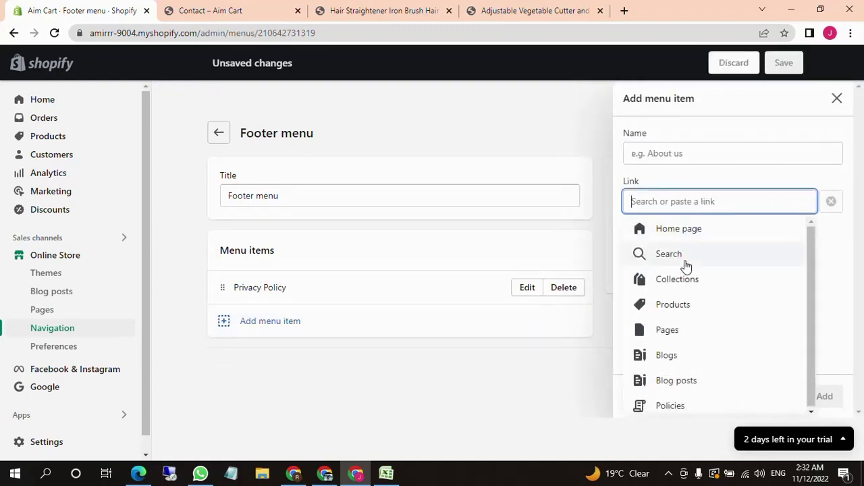
pyautogui.click(679, 402)
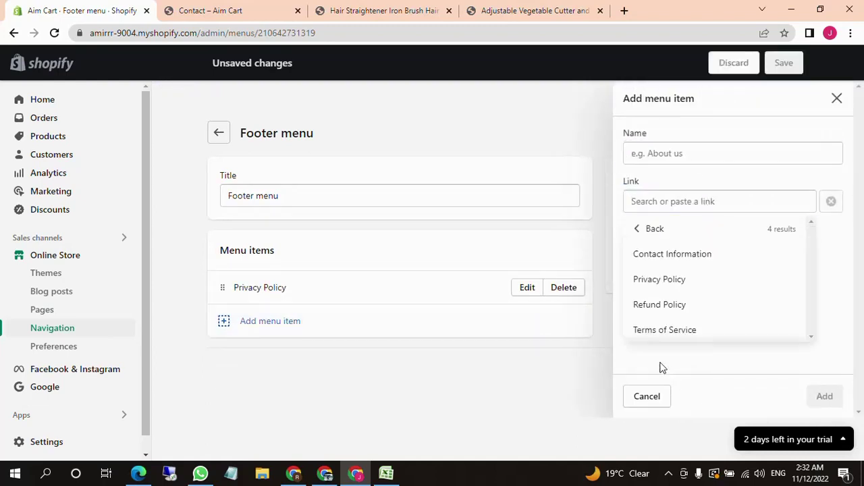
pyautogui.click(648, 308)
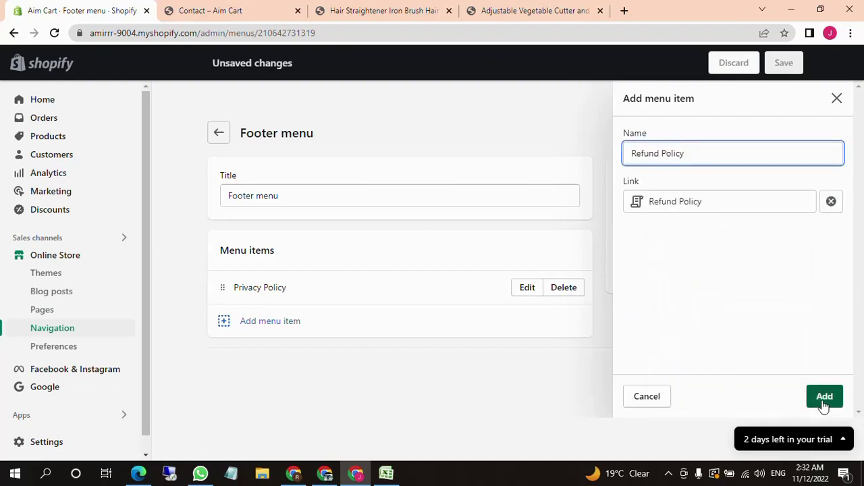
pyautogui.click(823, 399)
# Add a "Terms of Service" item to the Footer menu that links to the Terms of Service policy.
pyautogui.click(502, 354)
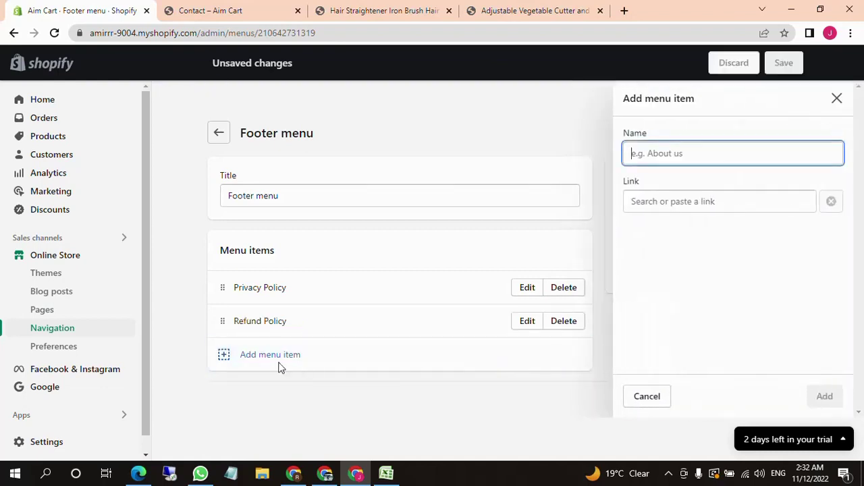
pyautogui.click(688, 202)
pyautogui.click(674, 402)
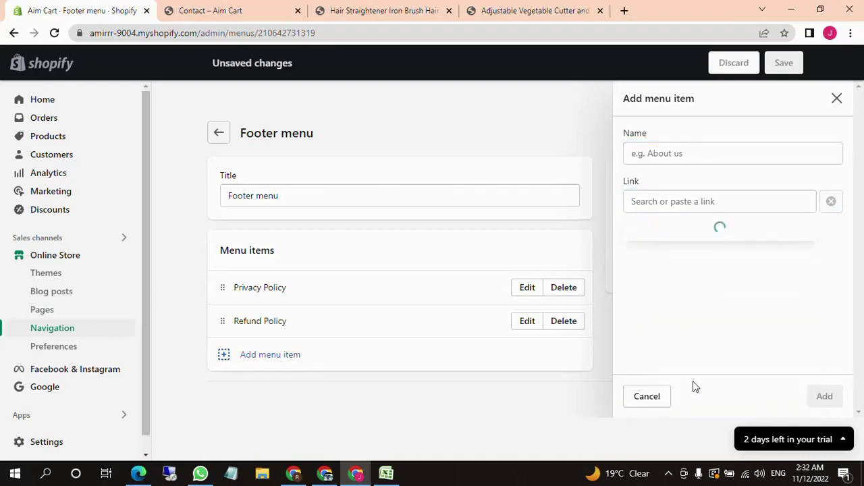
pyautogui.click(658, 330)
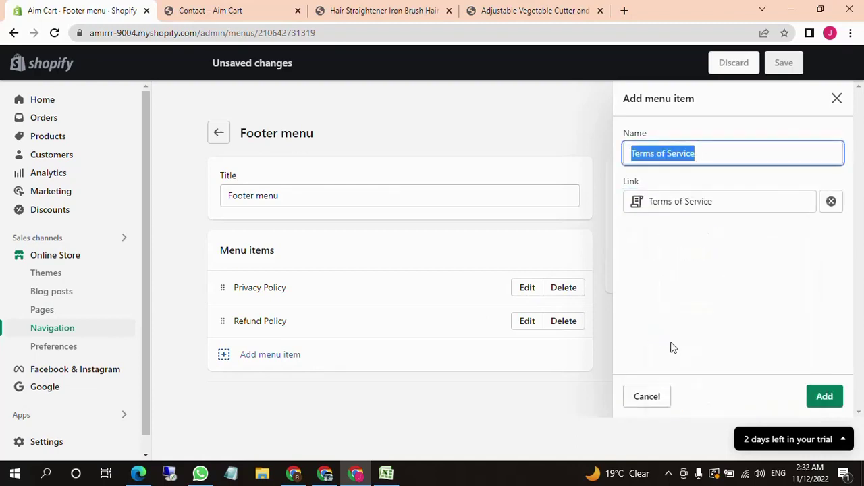
pyautogui.click(824, 397)
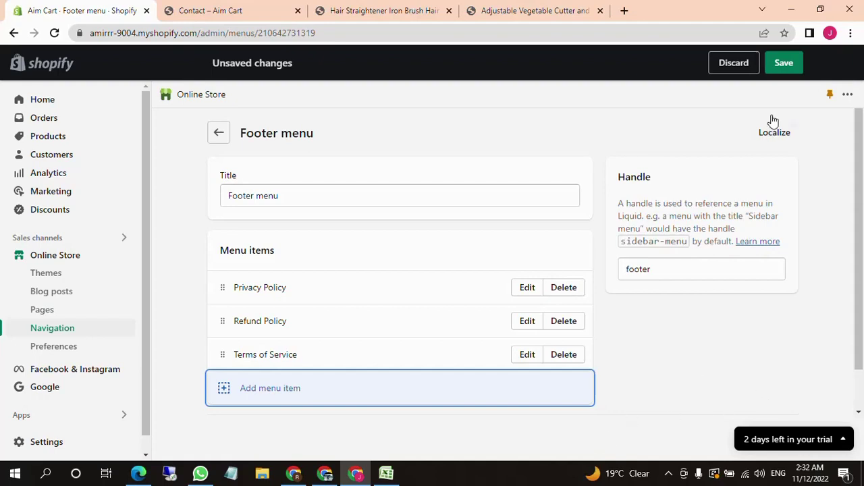
# Add a "Contact Information" item linking to the Contact Information policy, and save the Footer menu.
pyautogui.click(324, 398)
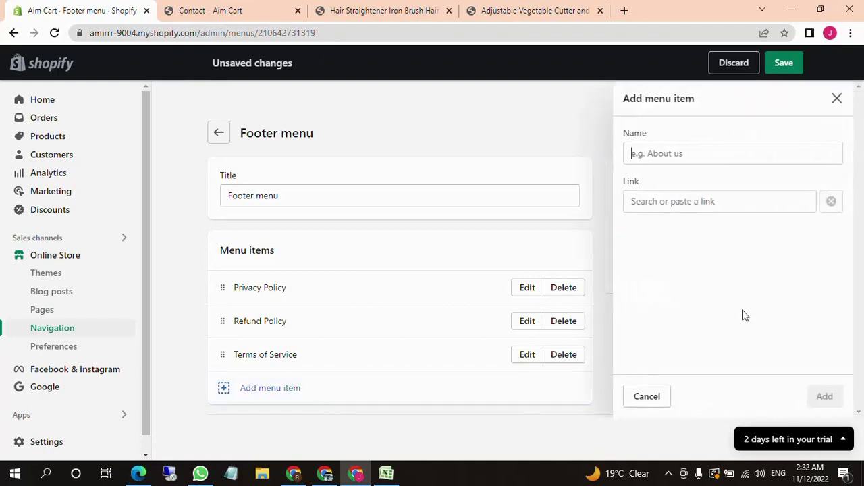
pyautogui.click(694, 208)
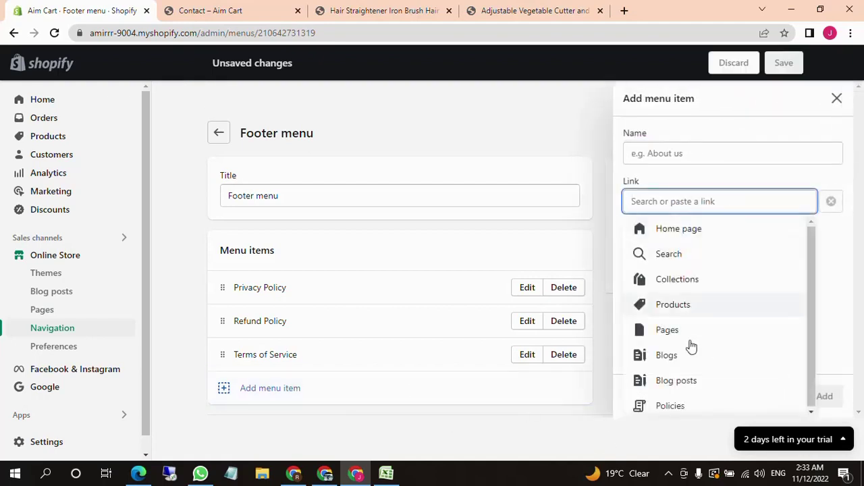
pyautogui.click(688, 408)
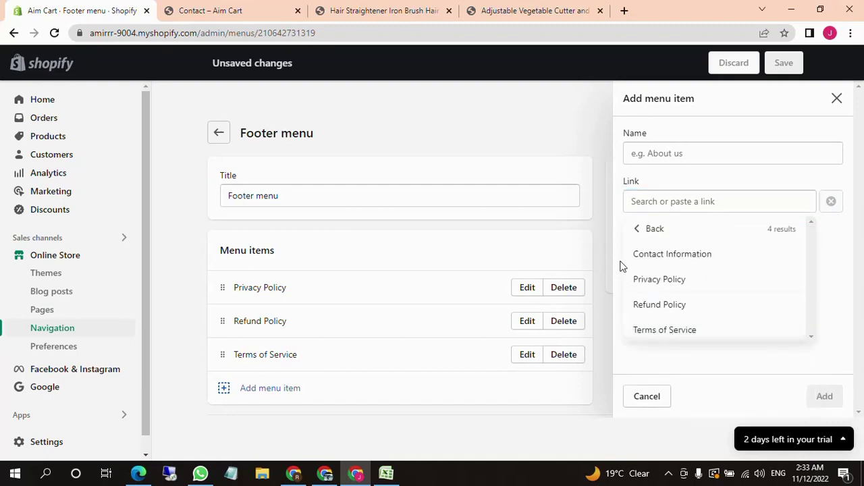
pyautogui.click(632, 254)
pyautogui.click(816, 404)
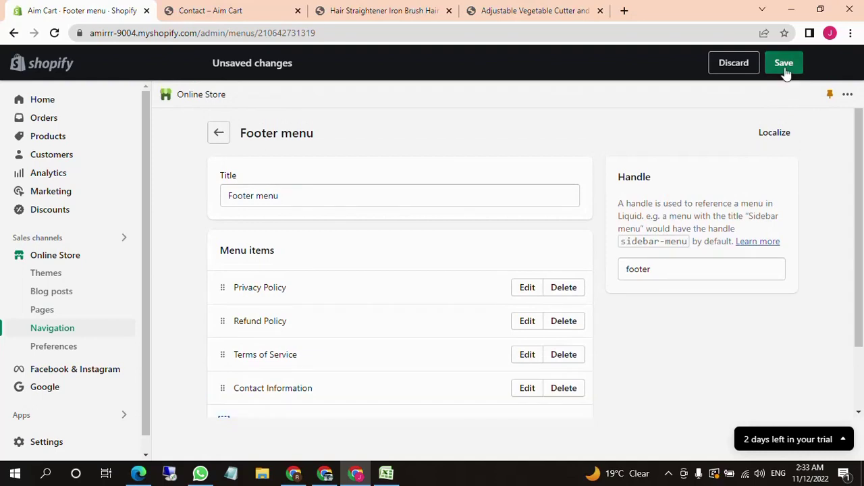
pyautogui.click(784, 62)
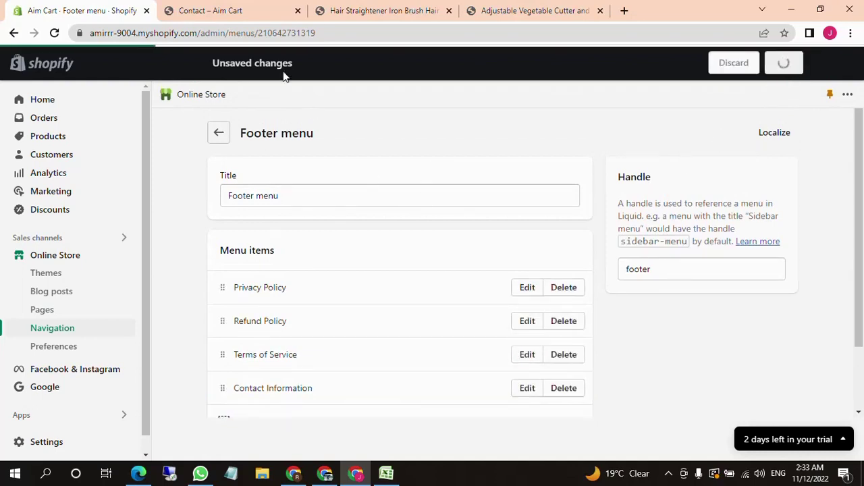
# Open the storefront's home page and reload it to check the links in its footer.
pyautogui.click(233, 11)
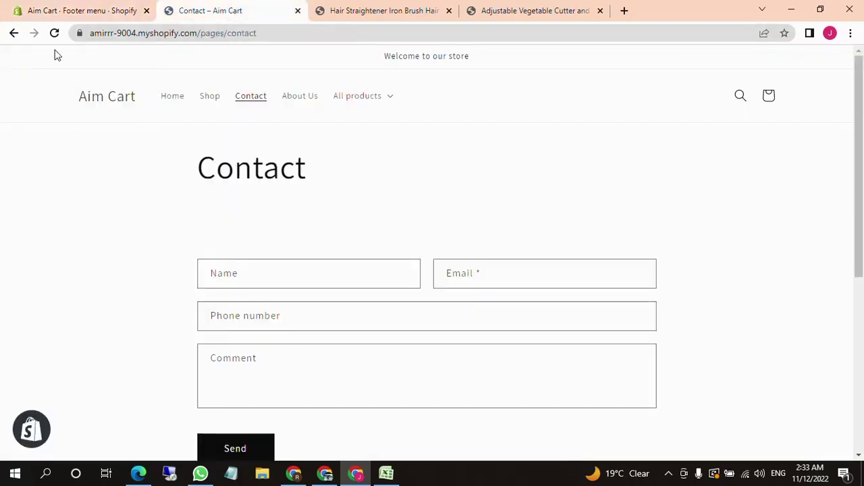
pyautogui.click(109, 99)
pyautogui.scroll(-2, 675, 230)
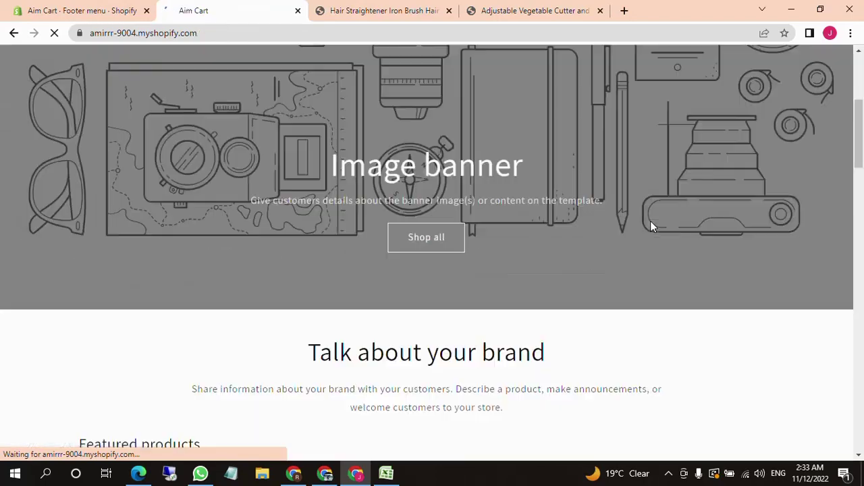
pyautogui.scroll(-15, 651, 221)
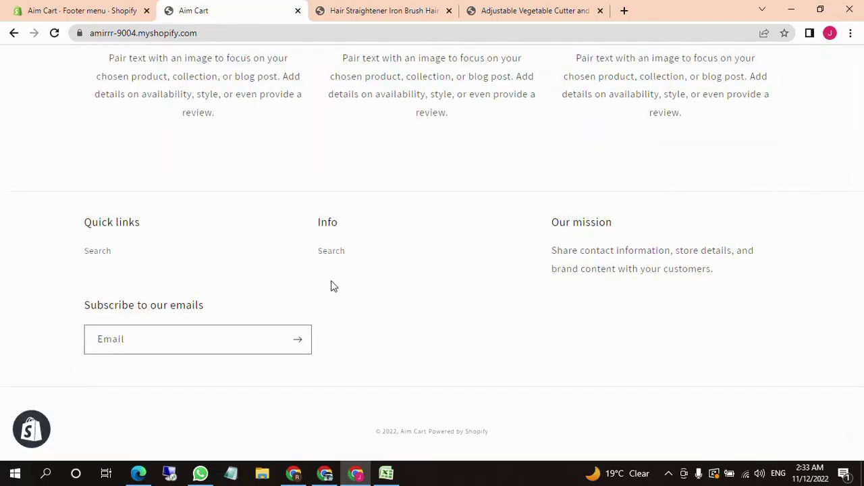
pyautogui.click(55, 33)
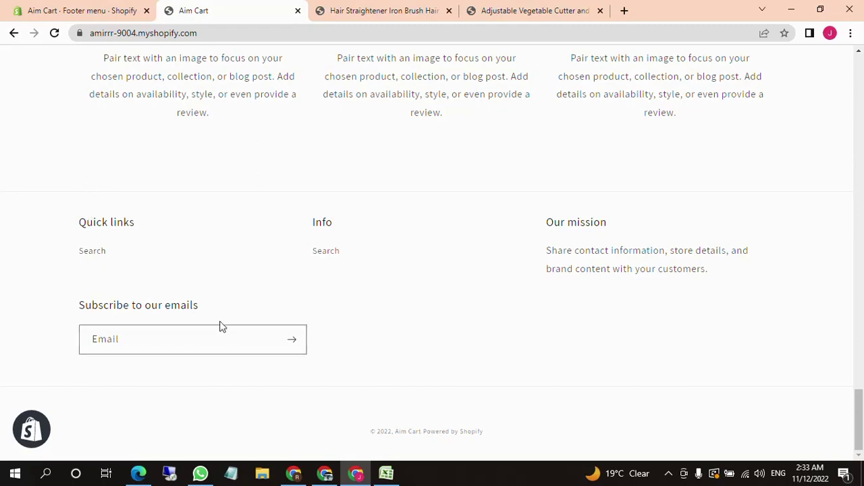
pyautogui.click(54, 33)
pyautogui.moveTo(72, 233); pyautogui.dragTo(131, 219)
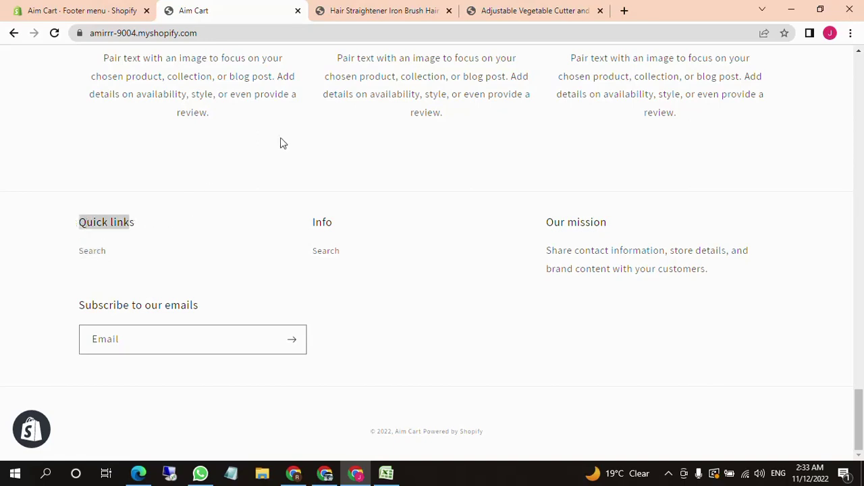
# Examine the Footer menu links at the end of the Royall Mart vegetable cutter page as a reference.
pyautogui.click(385, 9)
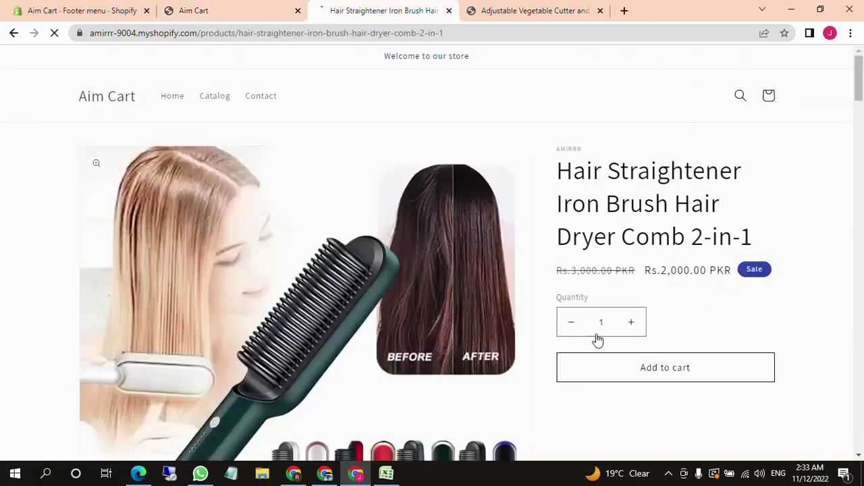
pyautogui.click(547, 11)
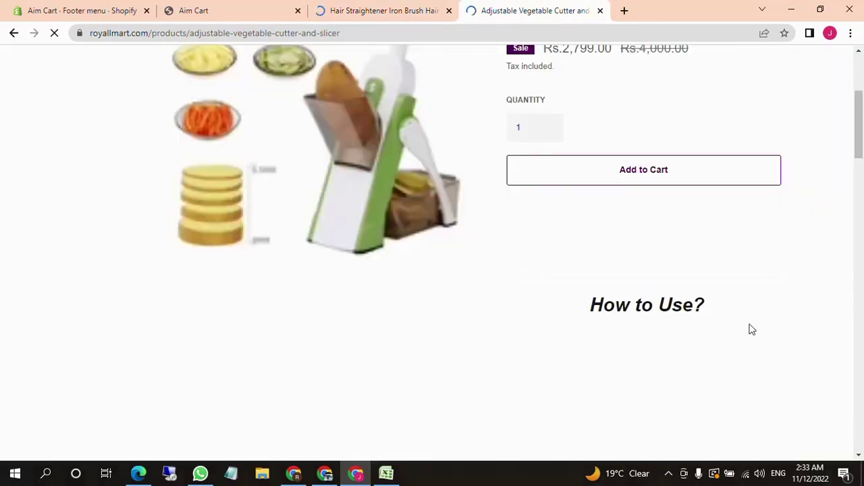
pyautogui.click(858, 291)
pyautogui.moveTo(859, 279); pyautogui.dragTo(859, 446)
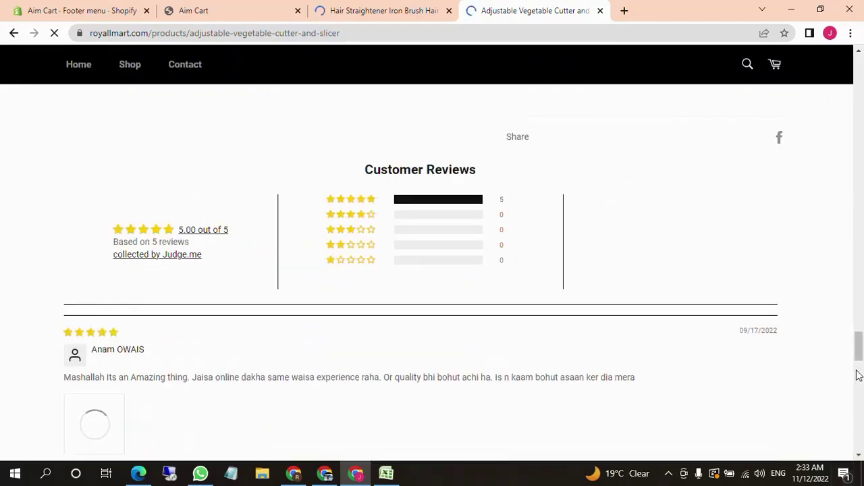
pyautogui.scroll(-10, 365, 310)
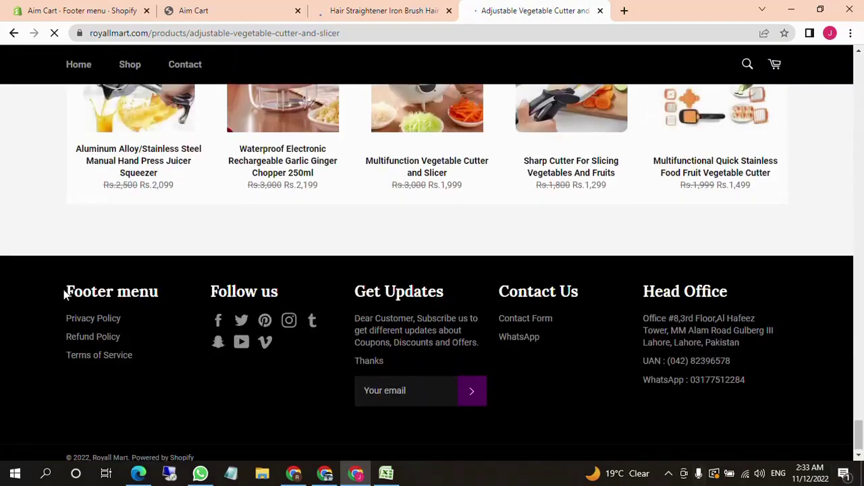
pyautogui.moveTo(66, 293); pyautogui.dragTo(144, 311)
pyautogui.moveTo(61, 312); pyautogui.dragTo(164, 364)
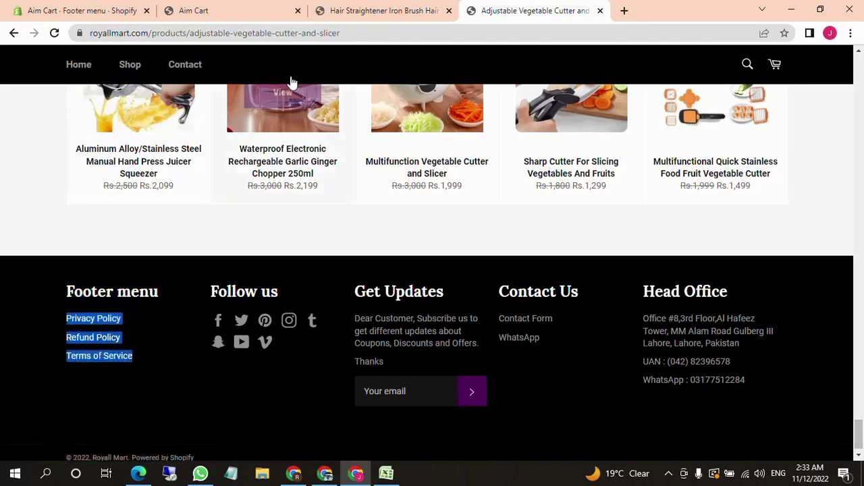
# Return to the Footer menu in the store admin and review its list of menu items.
pyautogui.click(238, 10)
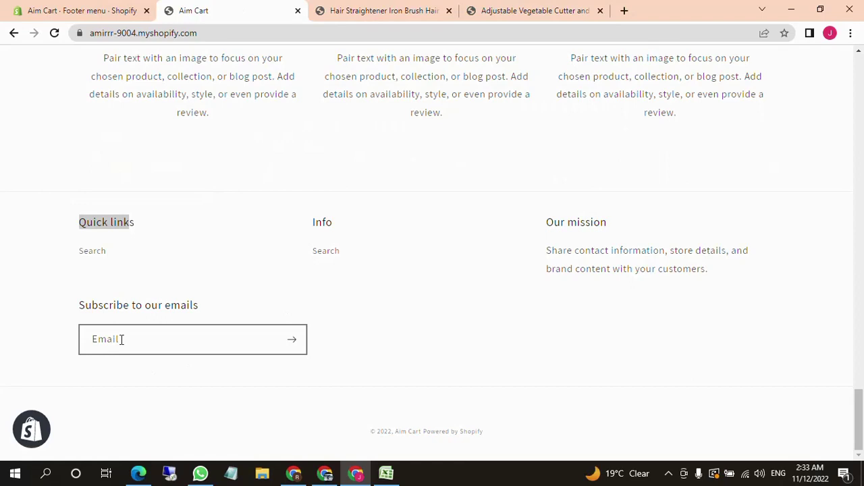
pyautogui.click(58, 8)
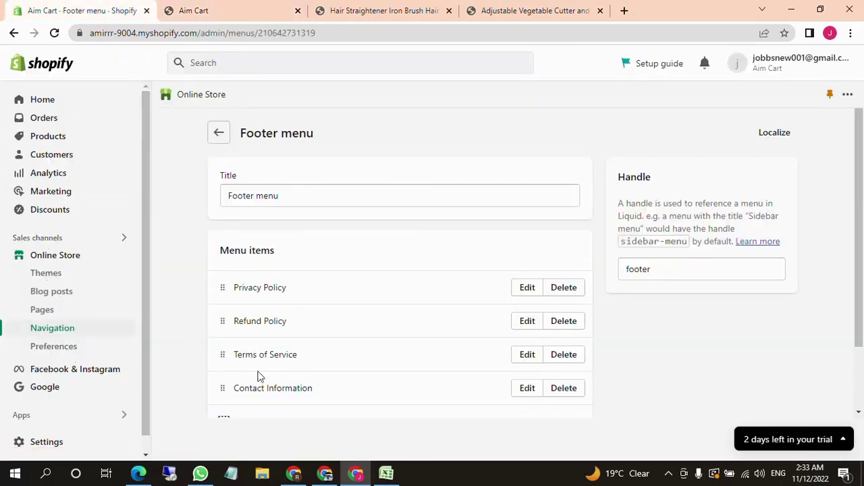
pyautogui.scroll(-2, 488, 333)
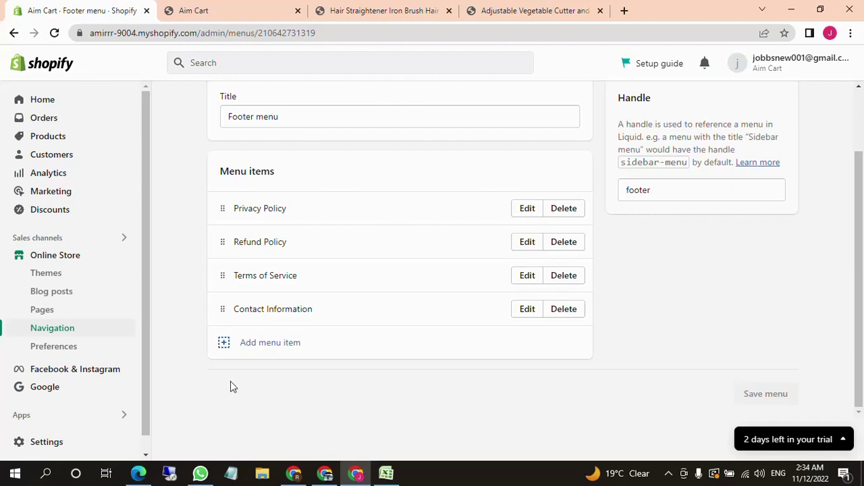
# Open the online store's Preferences and examine the homepage title and homepage meta description settings.
pyautogui.click(97, 351)
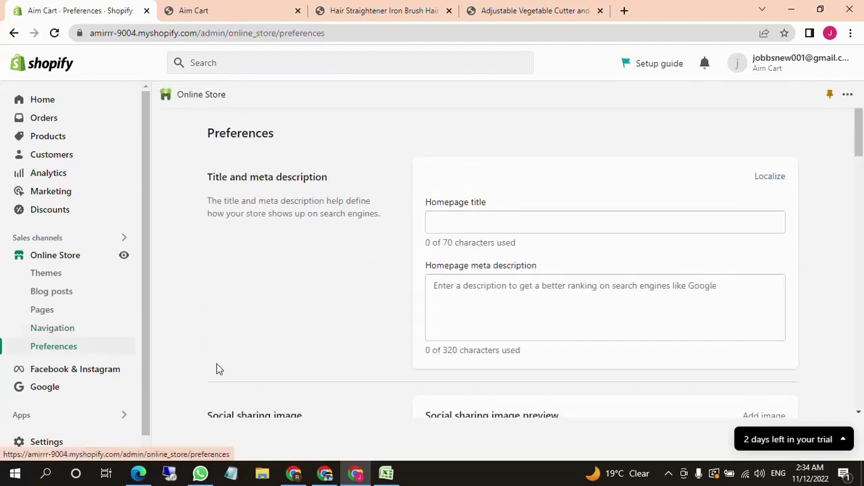
pyautogui.click(471, 227)
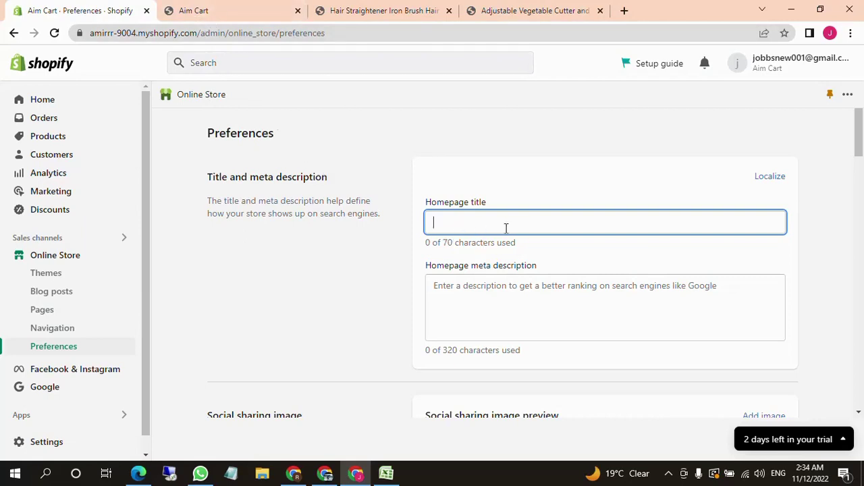
pyautogui.click(459, 299)
pyautogui.scroll(-1, 463, 293)
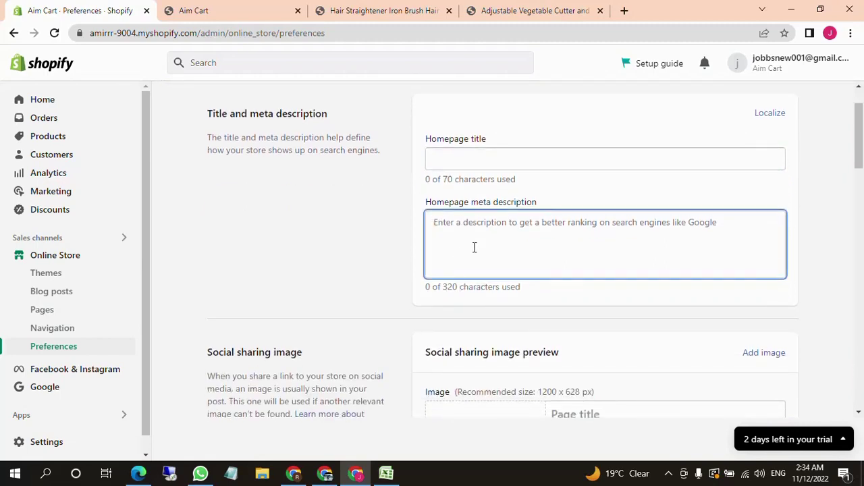
pyautogui.click(450, 155)
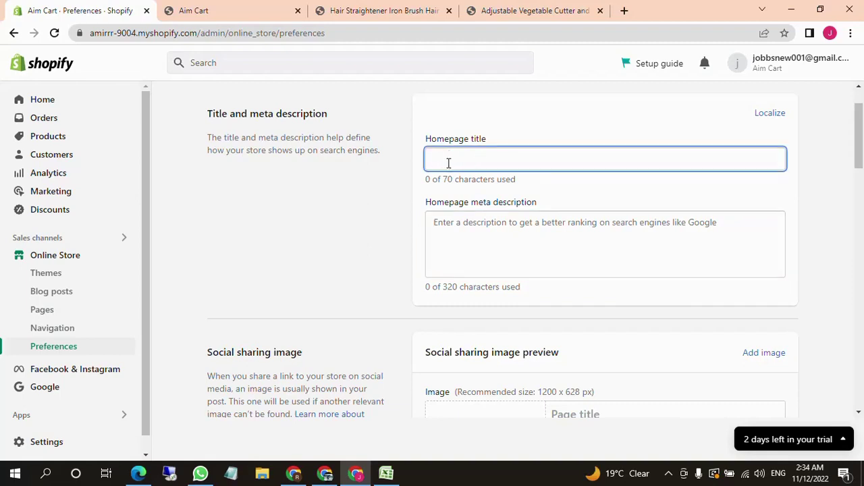
pyautogui.click(366, 208)
# Examine the social sharing image's recommended size and the Google Analytics account field in the preferences.
pyautogui.scroll(-3, 385, 212)
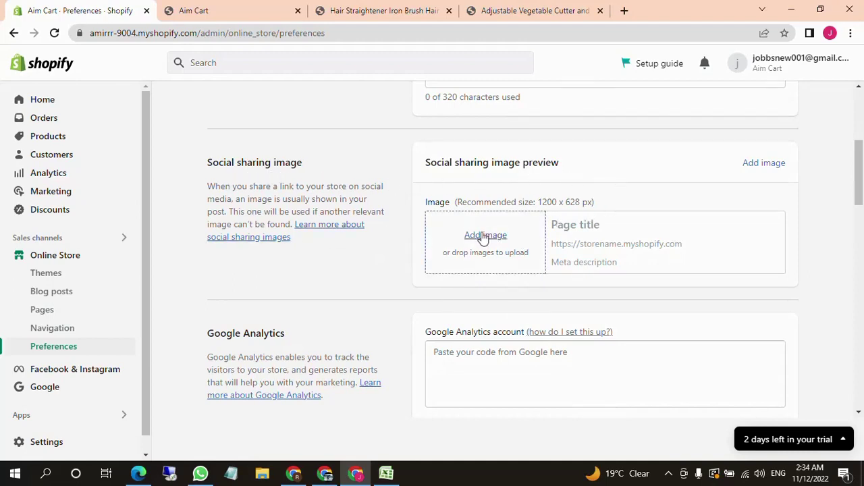
pyautogui.moveTo(529, 202); pyautogui.dragTo(616, 205)
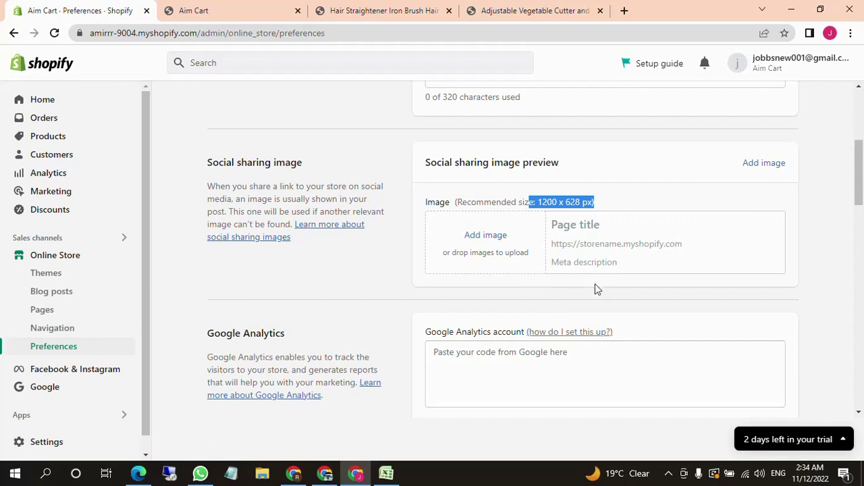
pyautogui.scroll(-1, 548, 285)
pyautogui.scroll(-2, 405, 308)
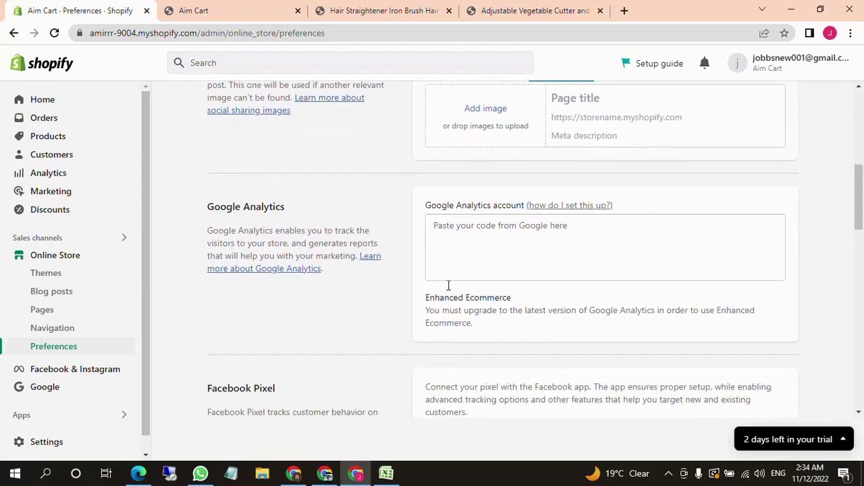
pyautogui.click(476, 255)
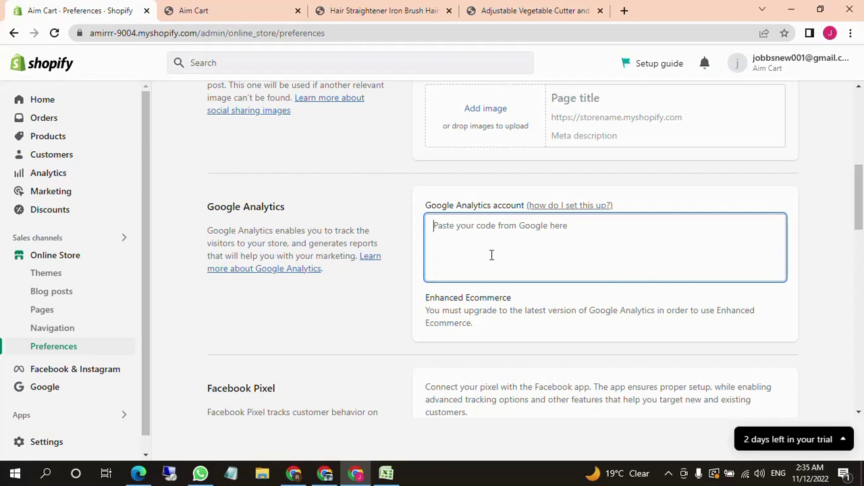
pyautogui.click(359, 331)
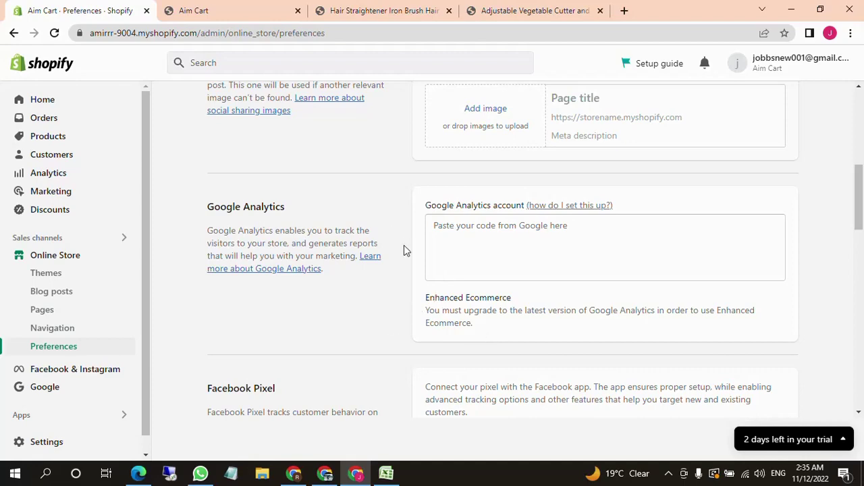
# Review the Facebook Pixel, customer privacy and password protection sections of the preferences.
pyautogui.scroll(-2, 408, 257)
pyautogui.scroll(-1, 471, 323)
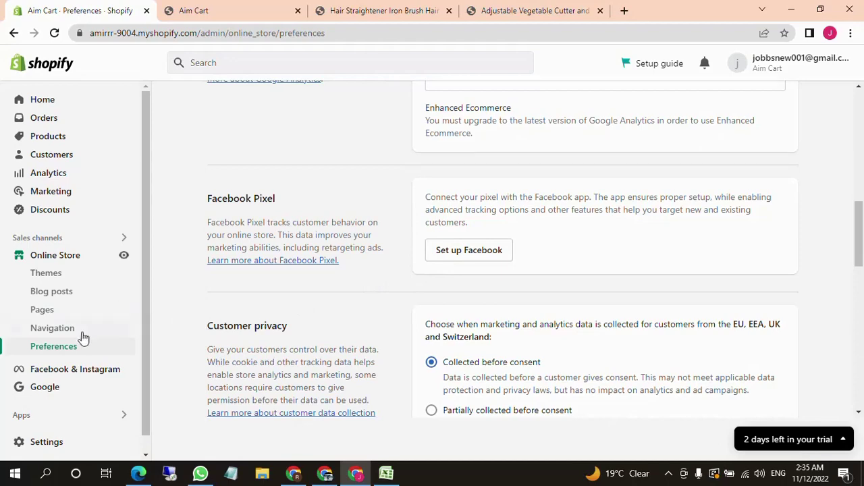
pyautogui.scroll(-1, 423, 328)
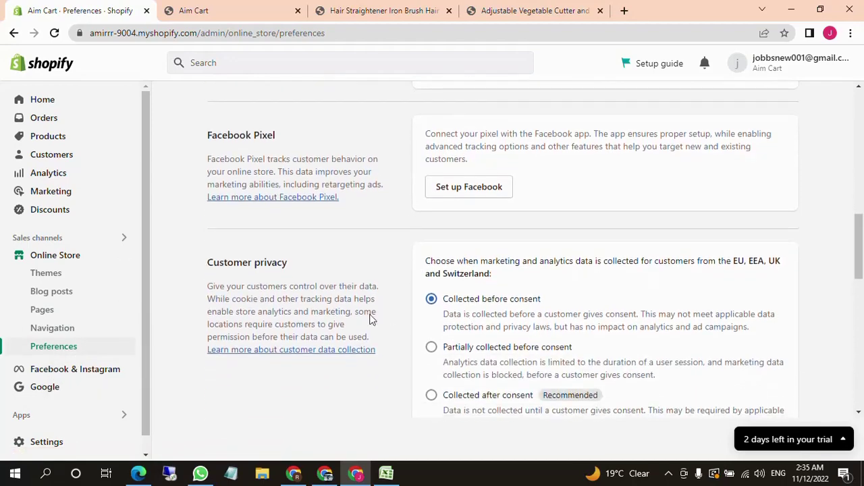
pyautogui.scroll(-1, 372, 305)
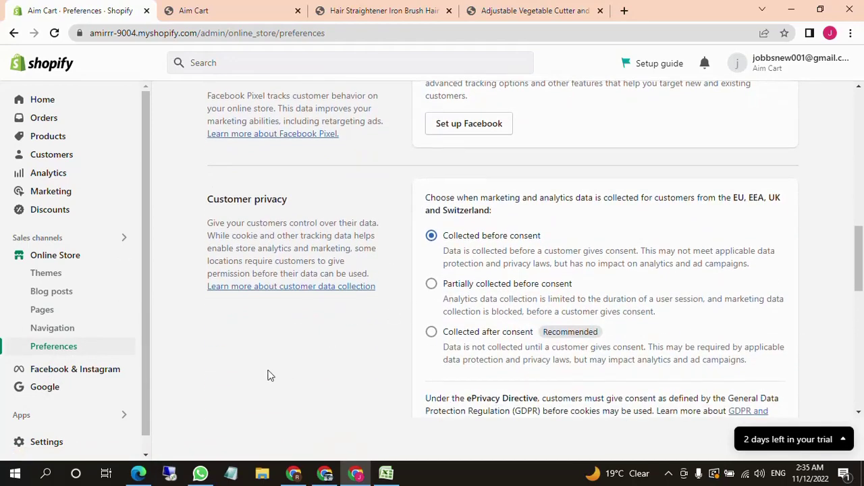
pyautogui.scroll(-2, 269, 376)
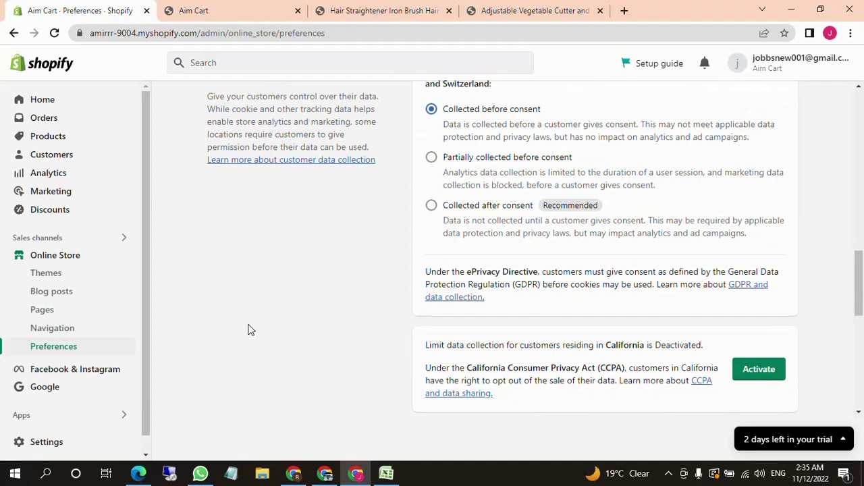
pyautogui.scroll(-3, 250, 329)
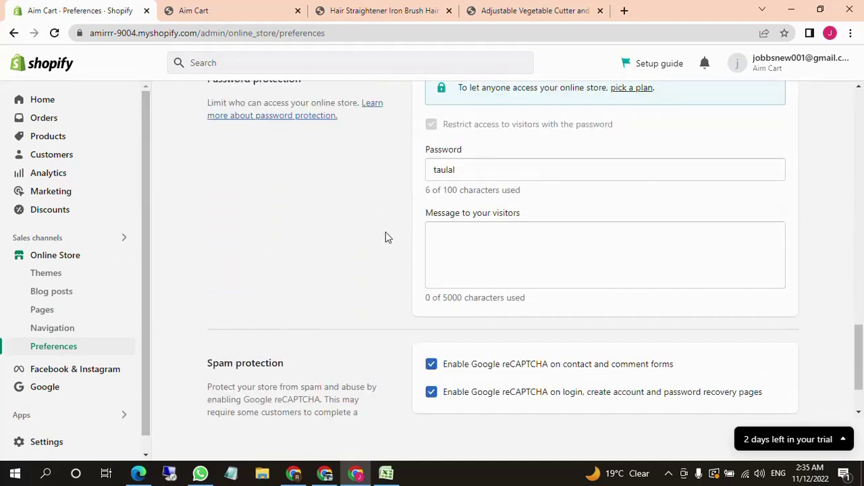
# Copy the store's base address without the admin path and open it in a new incognito window.
pyautogui.click(203, 34)
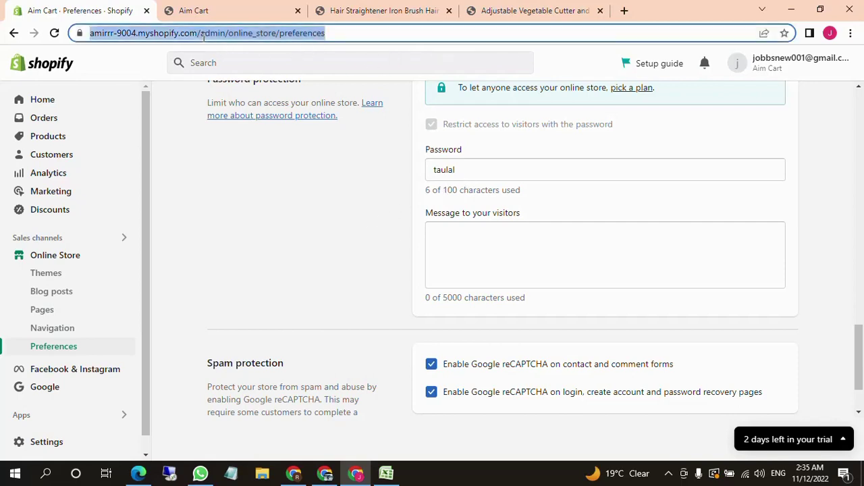
pyautogui.click(203, 35)
pyautogui.moveTo(225, 34); pyautogui.dragTo(95, 39)
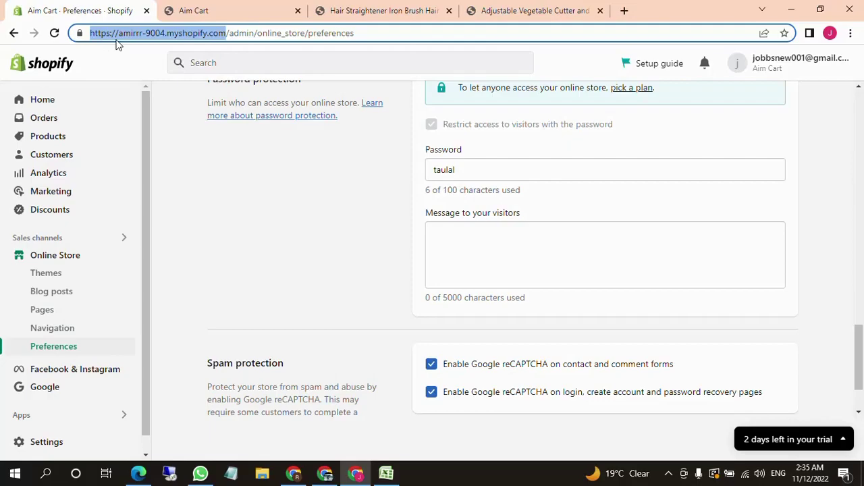
pyautogui.hotkey('ctrl', 'c')
pyautogui.hotkey('ctrl', 'shift', 'n')
pyautogui.hotkey('ctrl', 'v')
pyautogui.press('Return')
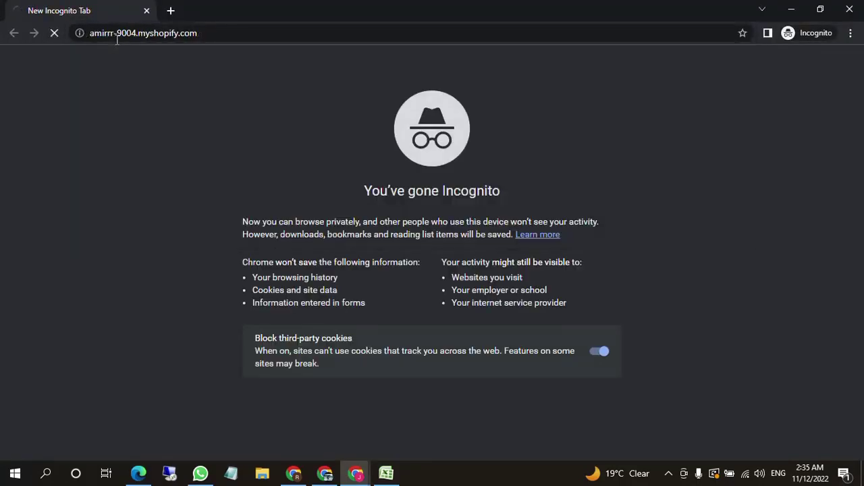
# Copy the storefront password from the preferences, use it to enter the store in the incognito window, and close that window.
pyautogui.hotkey('alt', 'Tab')
pyautogui.click(317, 254)
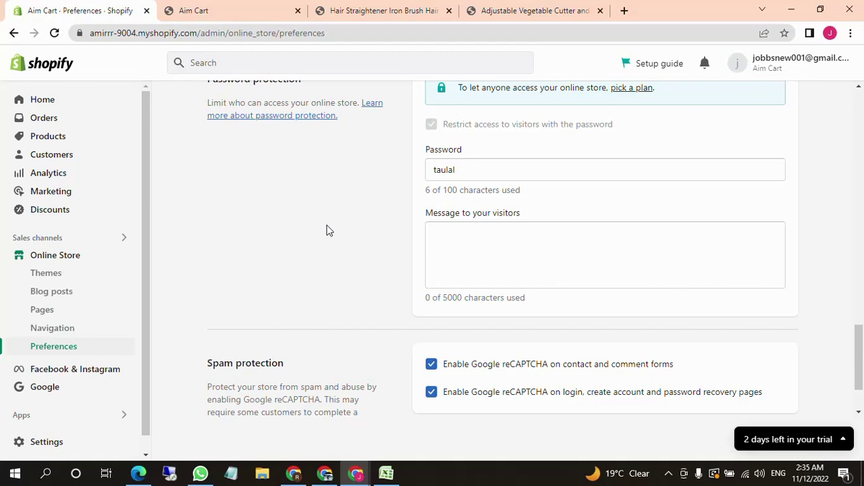
pyautogui.click(473, 171)
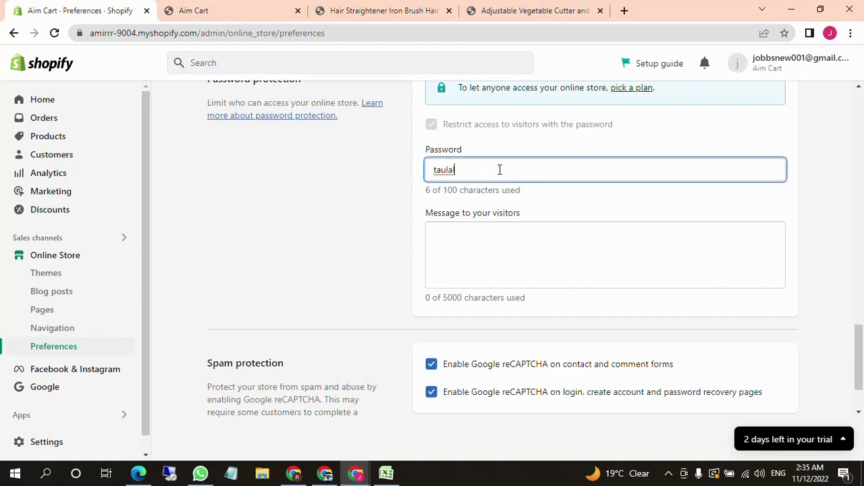
pyautogui.moveTo(510, 170); pyautogui.dragTo(426, 173)
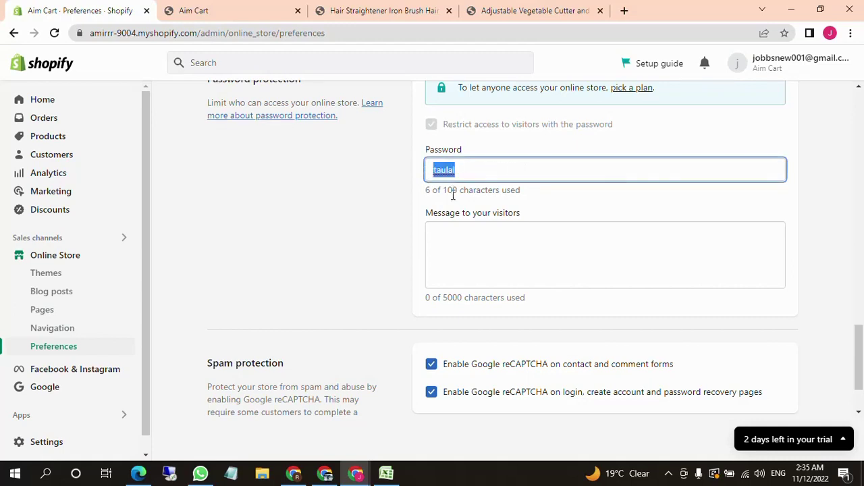
pyautogui.hotkey('alt', 'Tab')
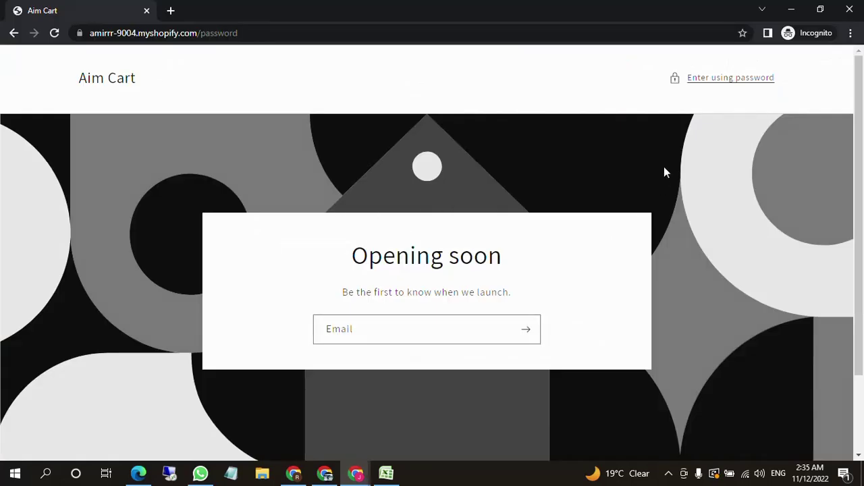
pyautogui.click(739, 80)
pyautogui.hotkey('ctrl', 'v')
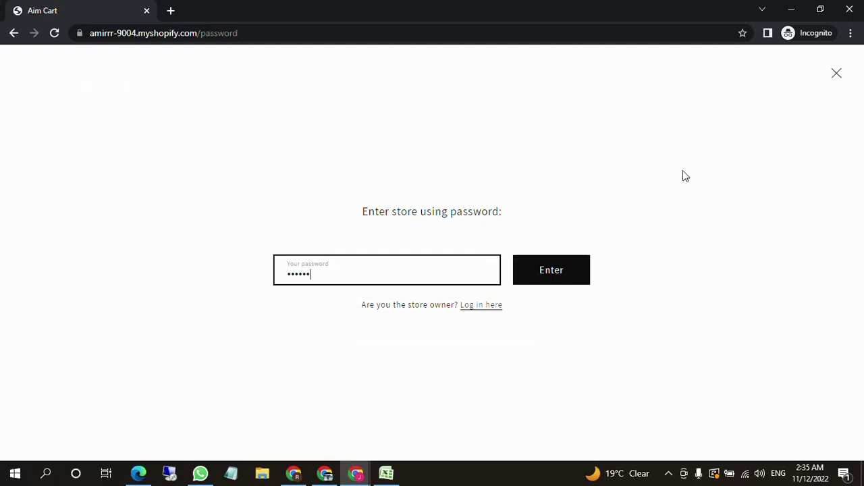
pyautogui.click(586, 270)
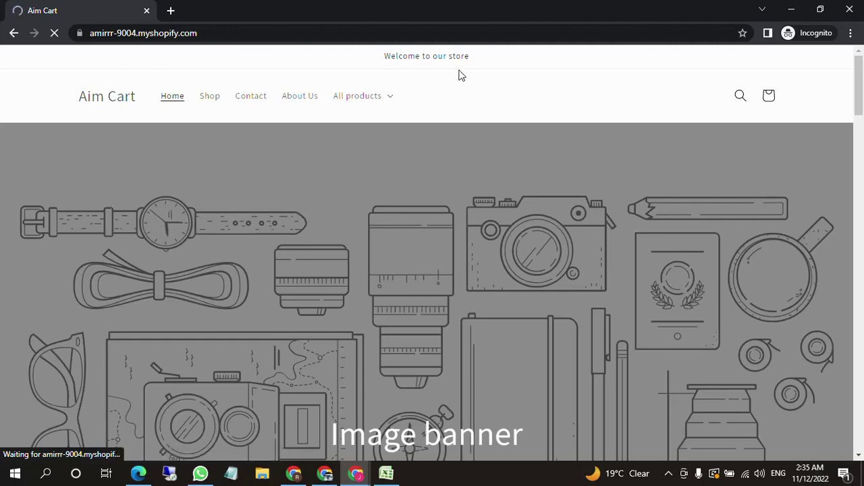
pyautogui.click(850, 11)
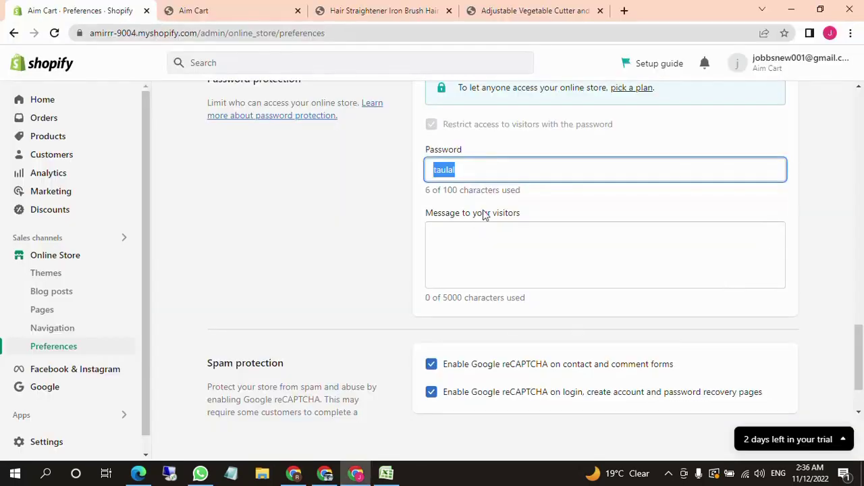
# Try to save the online store preferences with the storefront password field left blank.
pyautogui.click(457, 172)
pyautogui.moveTo(456, 172); pyautogui.dragTo(346, 190)
pyautogui.press('BackSpace')
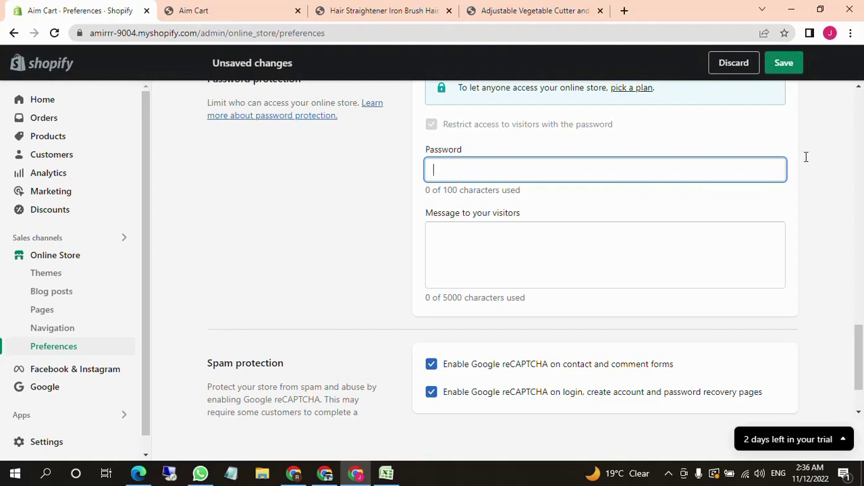
pyautogui.click(785, 66)
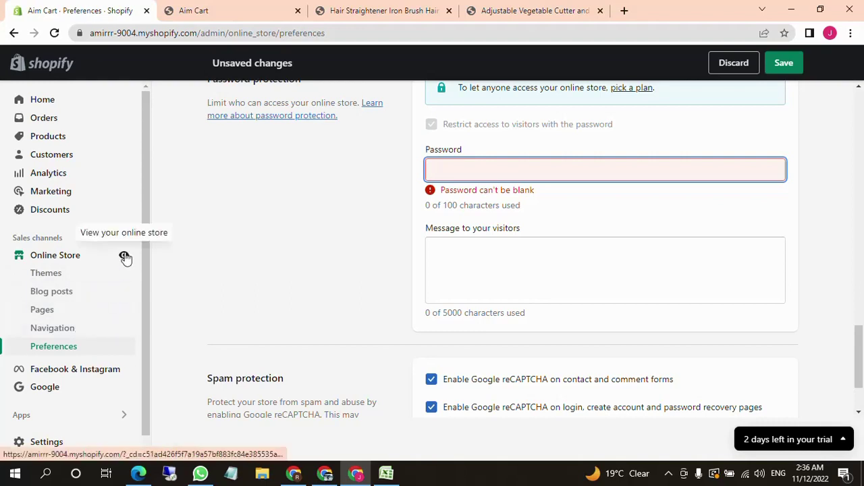
# Look through the storefront's home page and compare it with the Royall Mart vegetable cutter page.
pyautogui.click(234, 15)
pyautogui.scroll(5, 329, 287)
pyautogui.scroll(10, 329, 287)
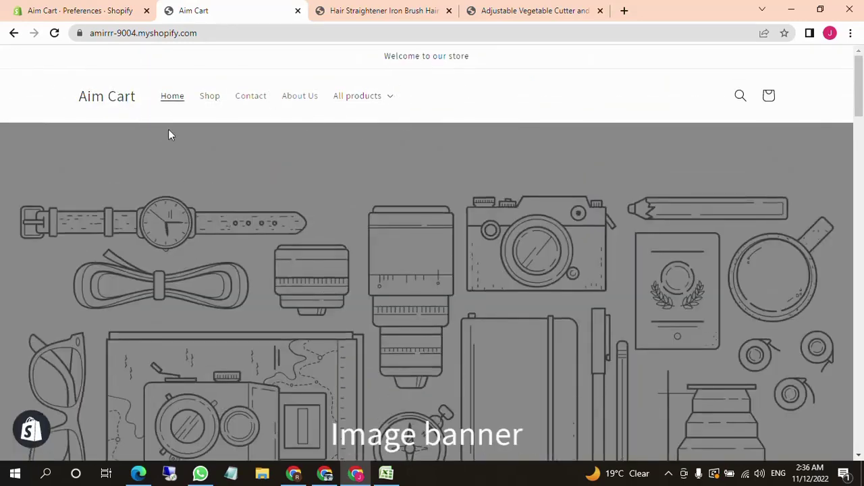
pyautogui.scroll(-10, 202, 145)
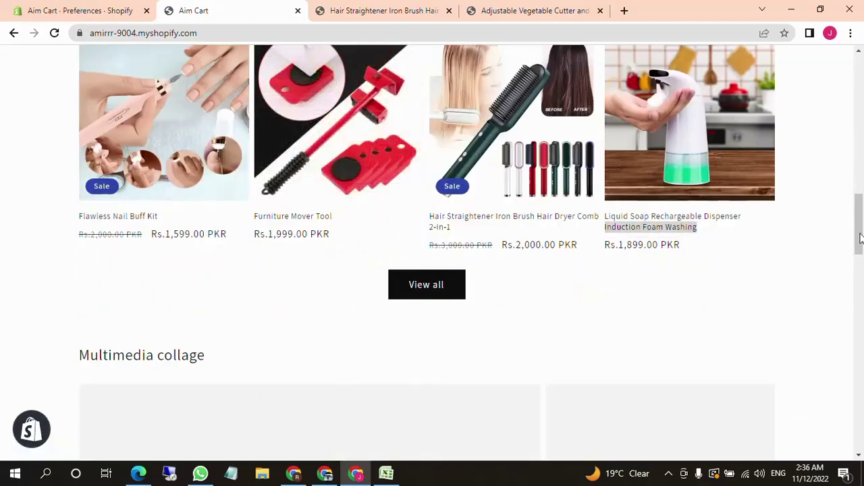
pyautogui.moveTo(860, 238); pyautogui.dragTo(862, 34)
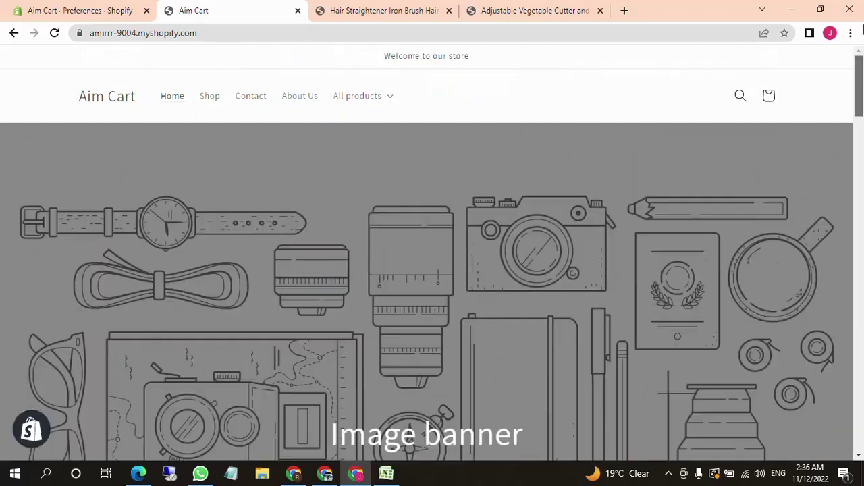
pyautogui.click(531, 11)
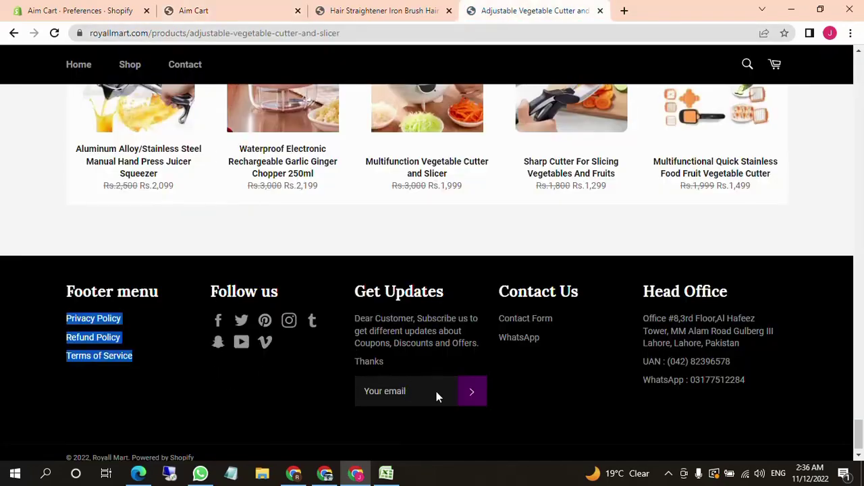